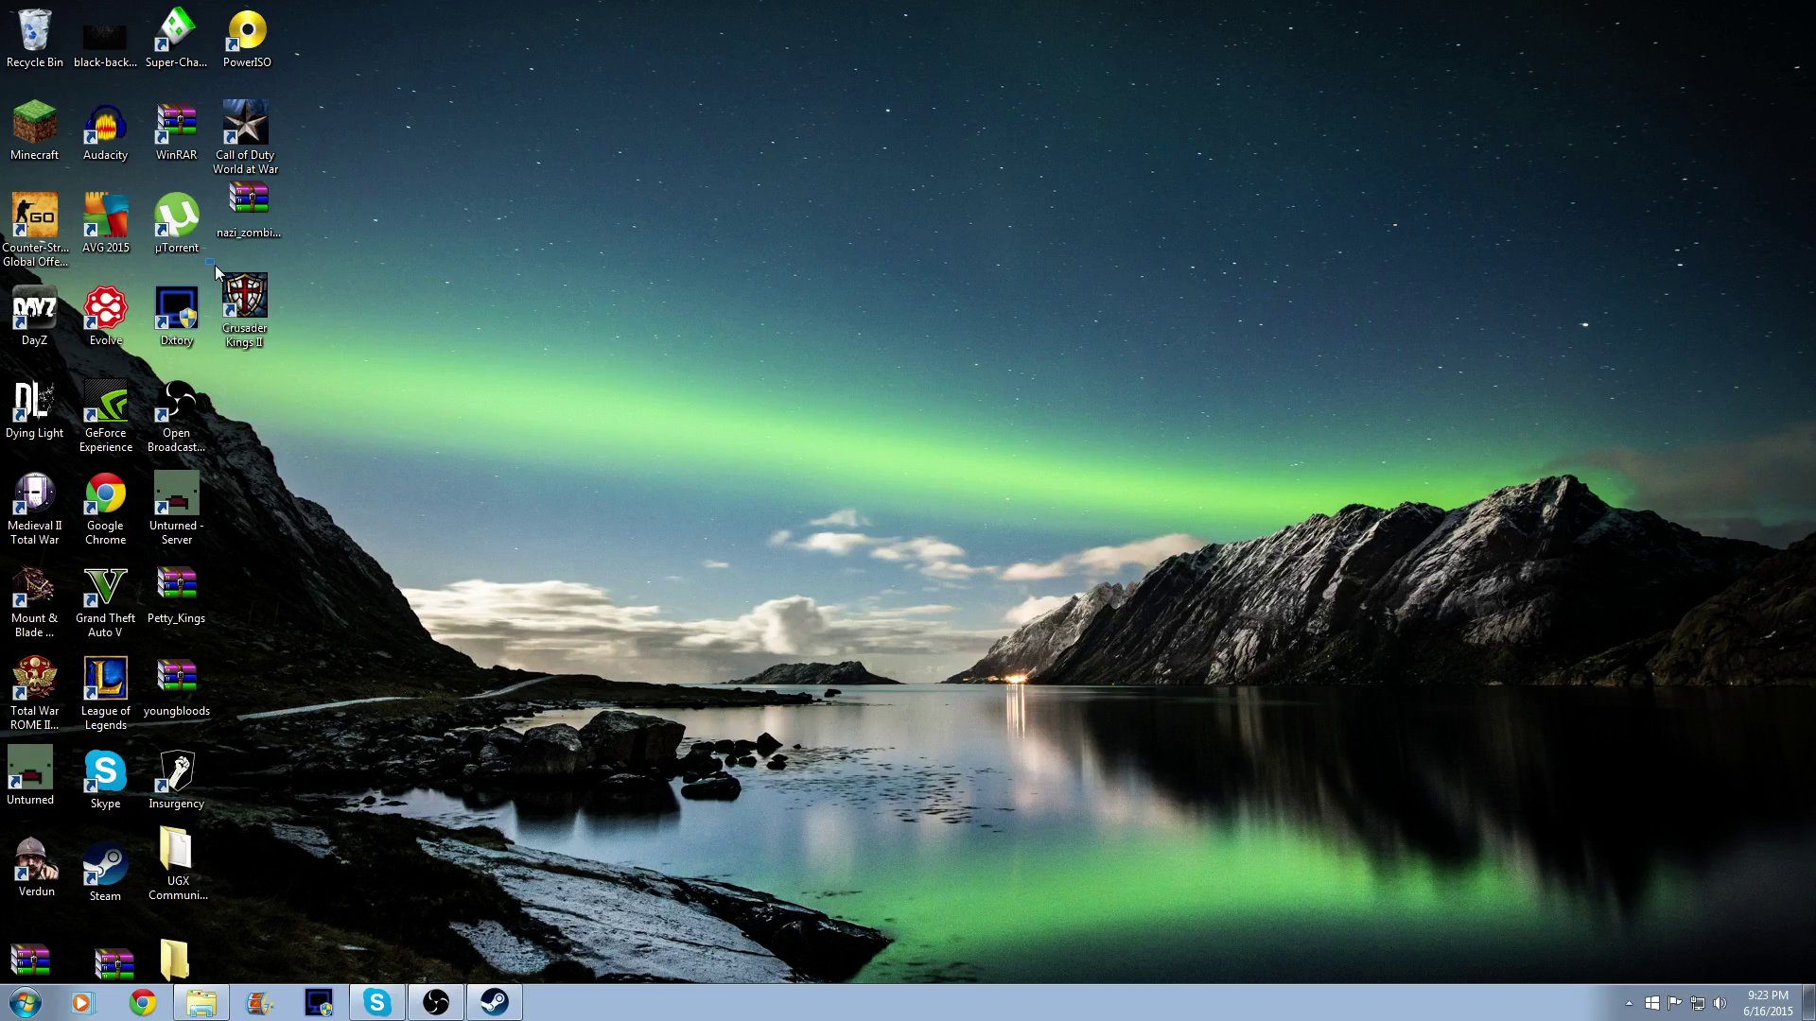
Select and nudge the Crusader Kings II desktop shortcut, leaving it deselected
{"action": "mouse_move", "coordinate": [205, 259]}
{"action": "left_mouse_down"}
{"action": "mouse_move", "coordinate": [304, 378]}
{"action": "mouse_move", "coordinate": [190, 265]}
{"action": "mouse_move", "coordinate": [202, 255]}
{"action": "left_mouse_up"}
{"action": "left_click", "coordinate": [386, 401]}
{"action": "left_click_drag", "start_coordinate": [261, 379], "coordinate": [232, 275]}
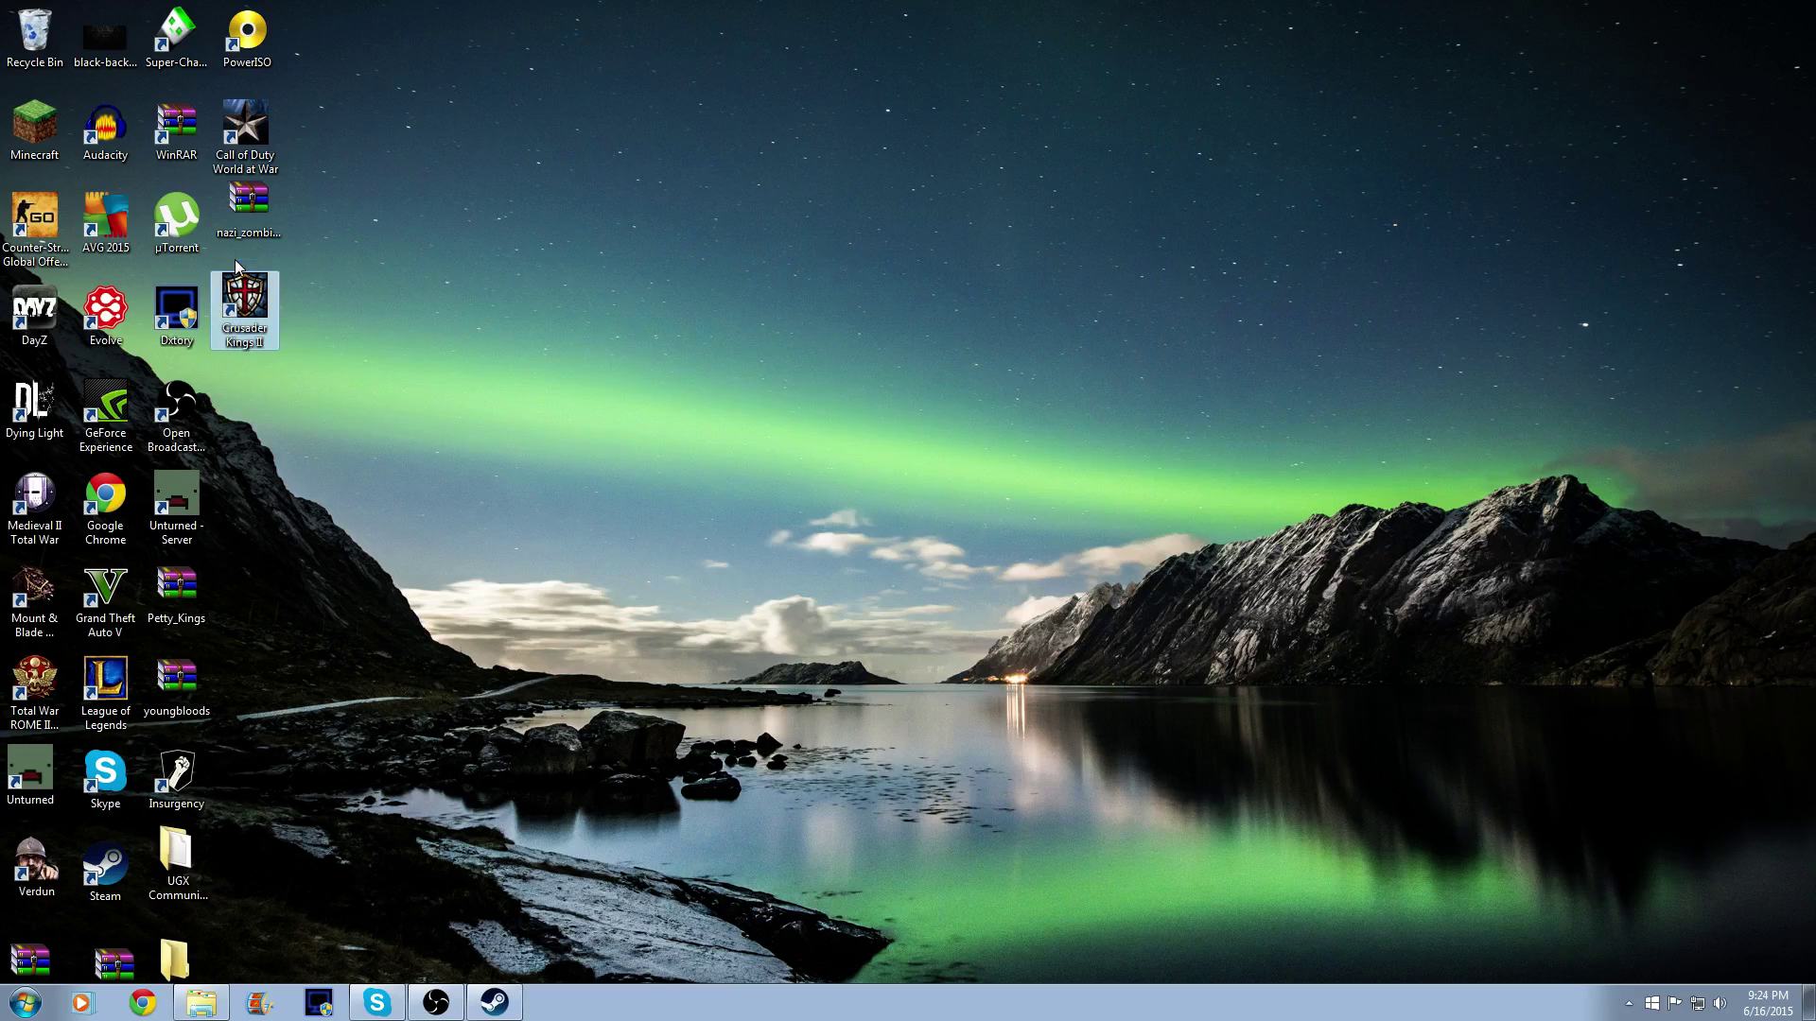
{"action": "left_click", "coordinate": [323, 274]}
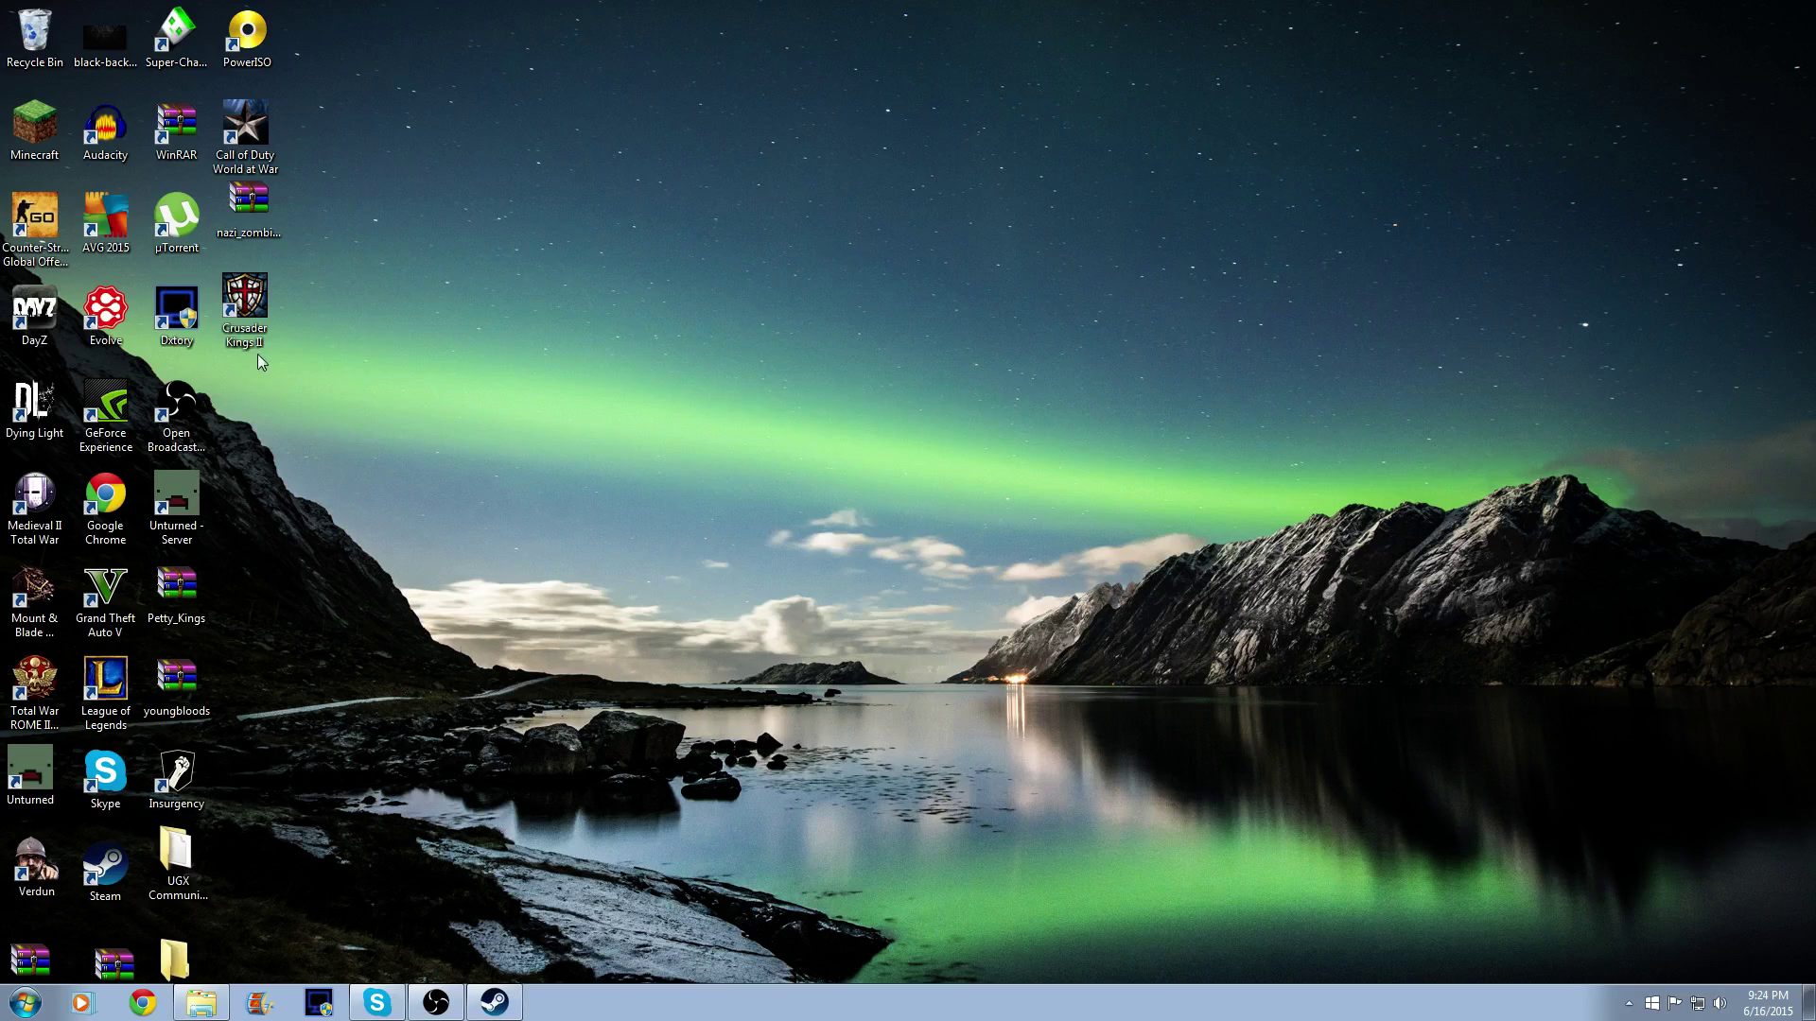
{"action": "left_click_drag", "start_coordinate": [244, 275], "coordinate": [225, 185]}
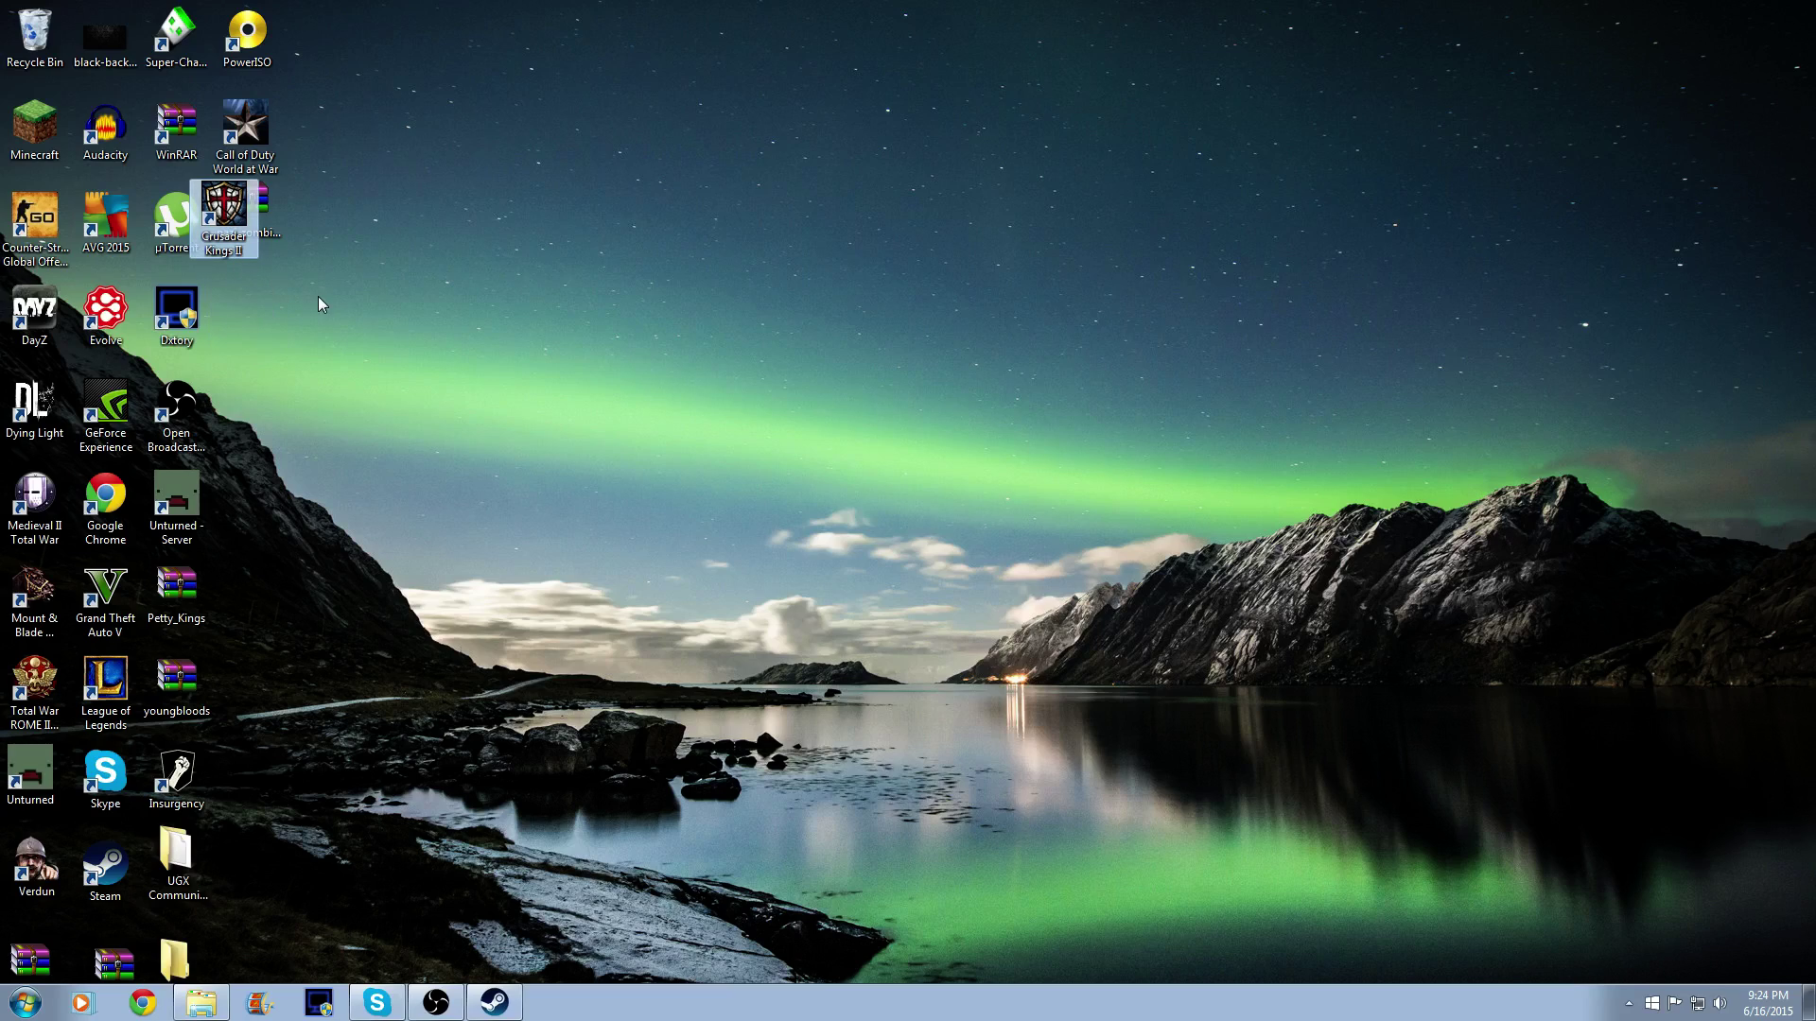
{"action": "left_click_drag", "start_coordinate": [248, 316], "coordinate": [284, 339]}
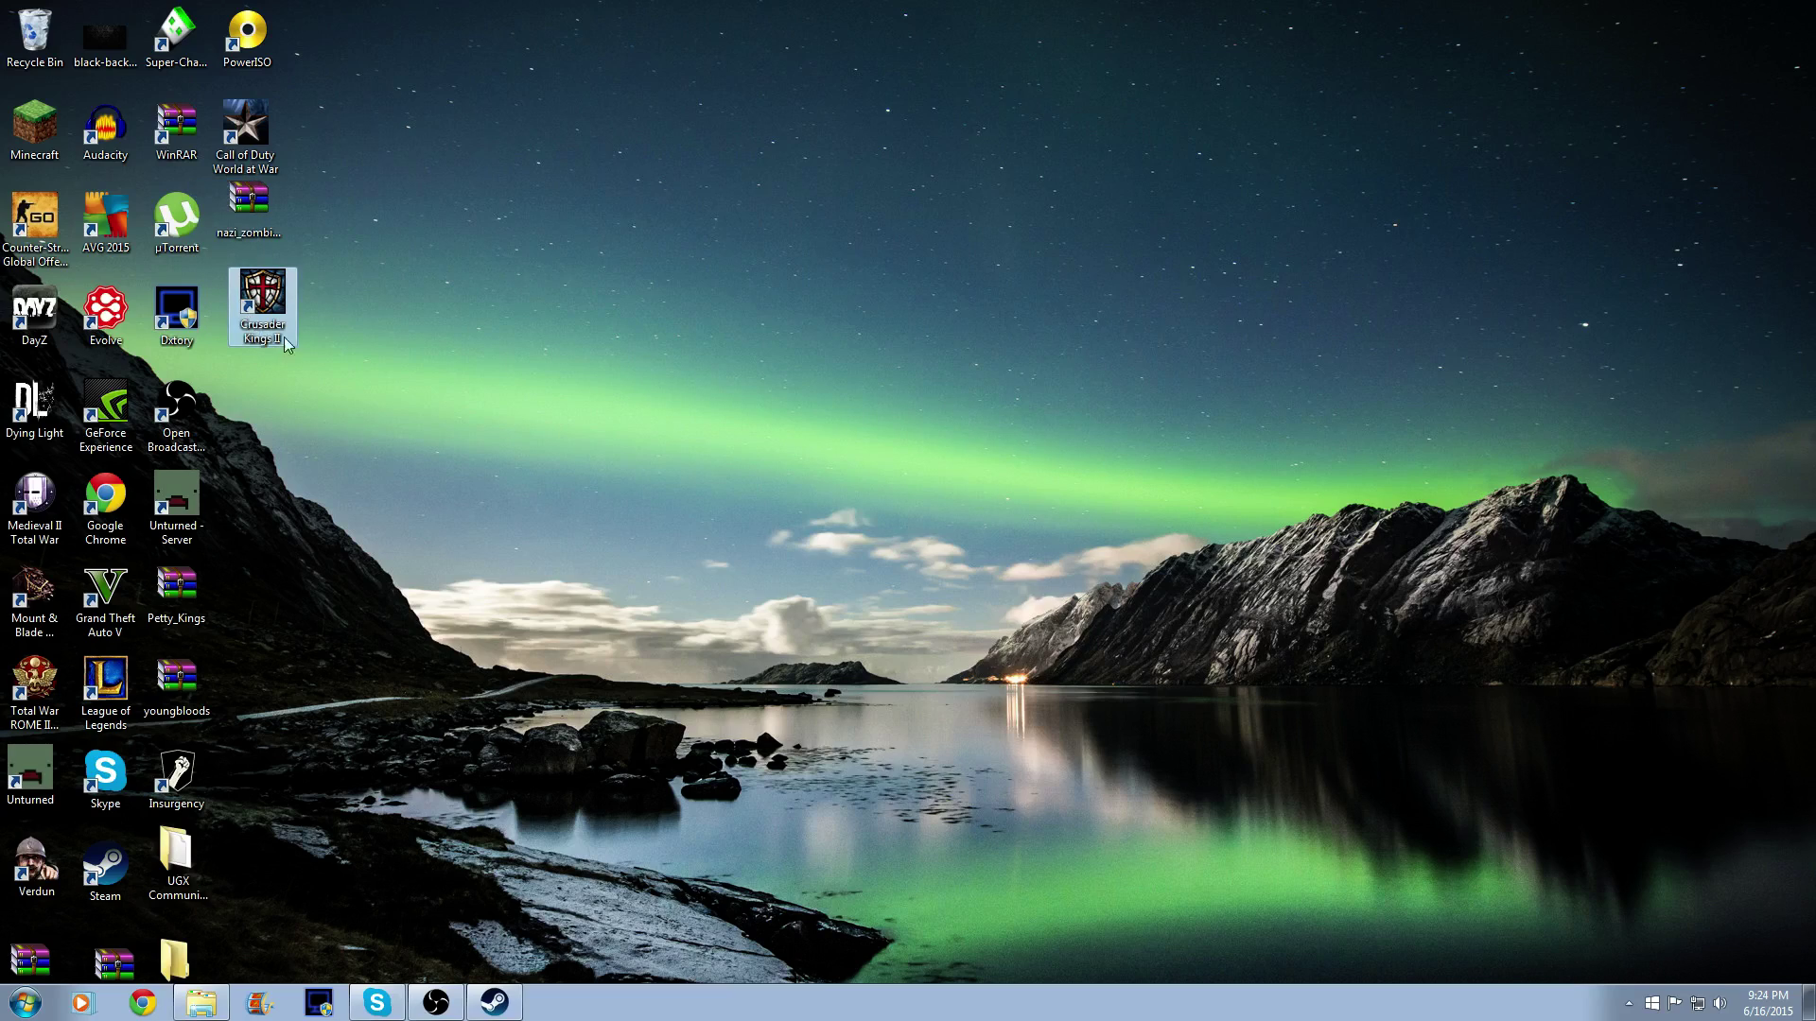
{"action": "left_click", "coordinate": [378, 367]}
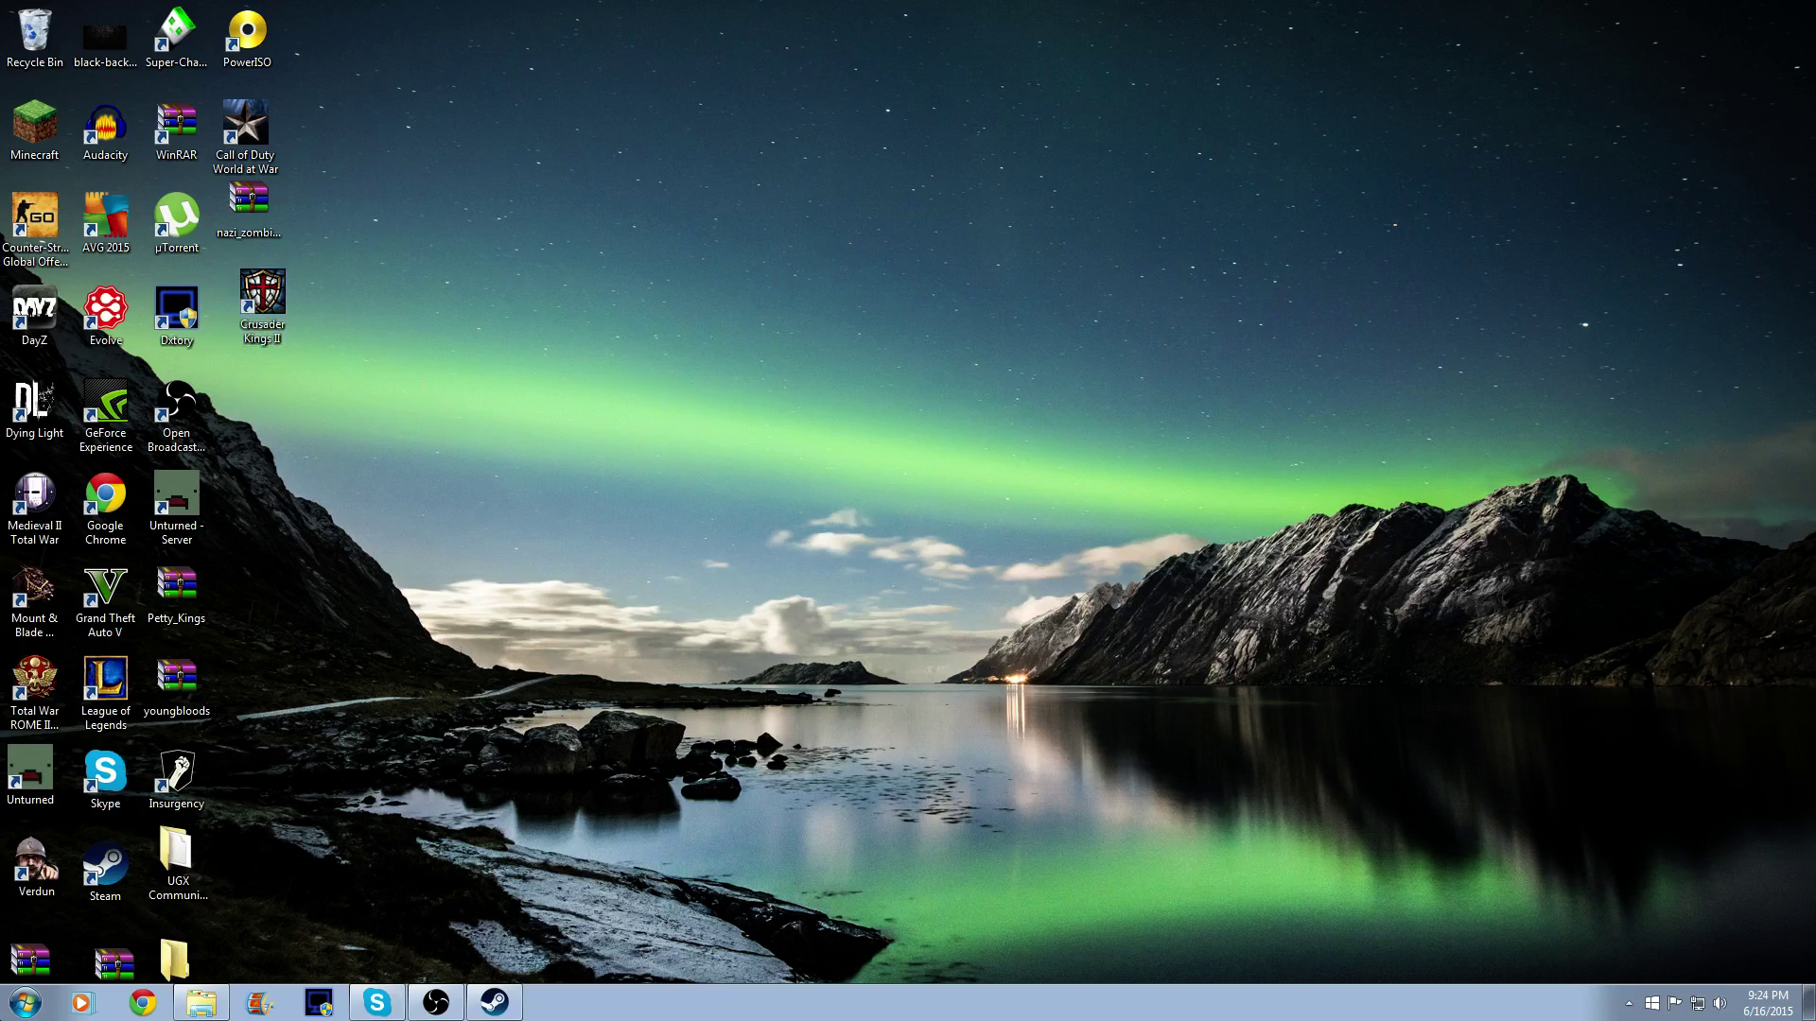
Open Computer from the Start menu and go into Local Disk (C:)
{"action": "left_click", "coordinate": [26, 1002]}
{"action": "left_click", "coordinate": [280, 784]}
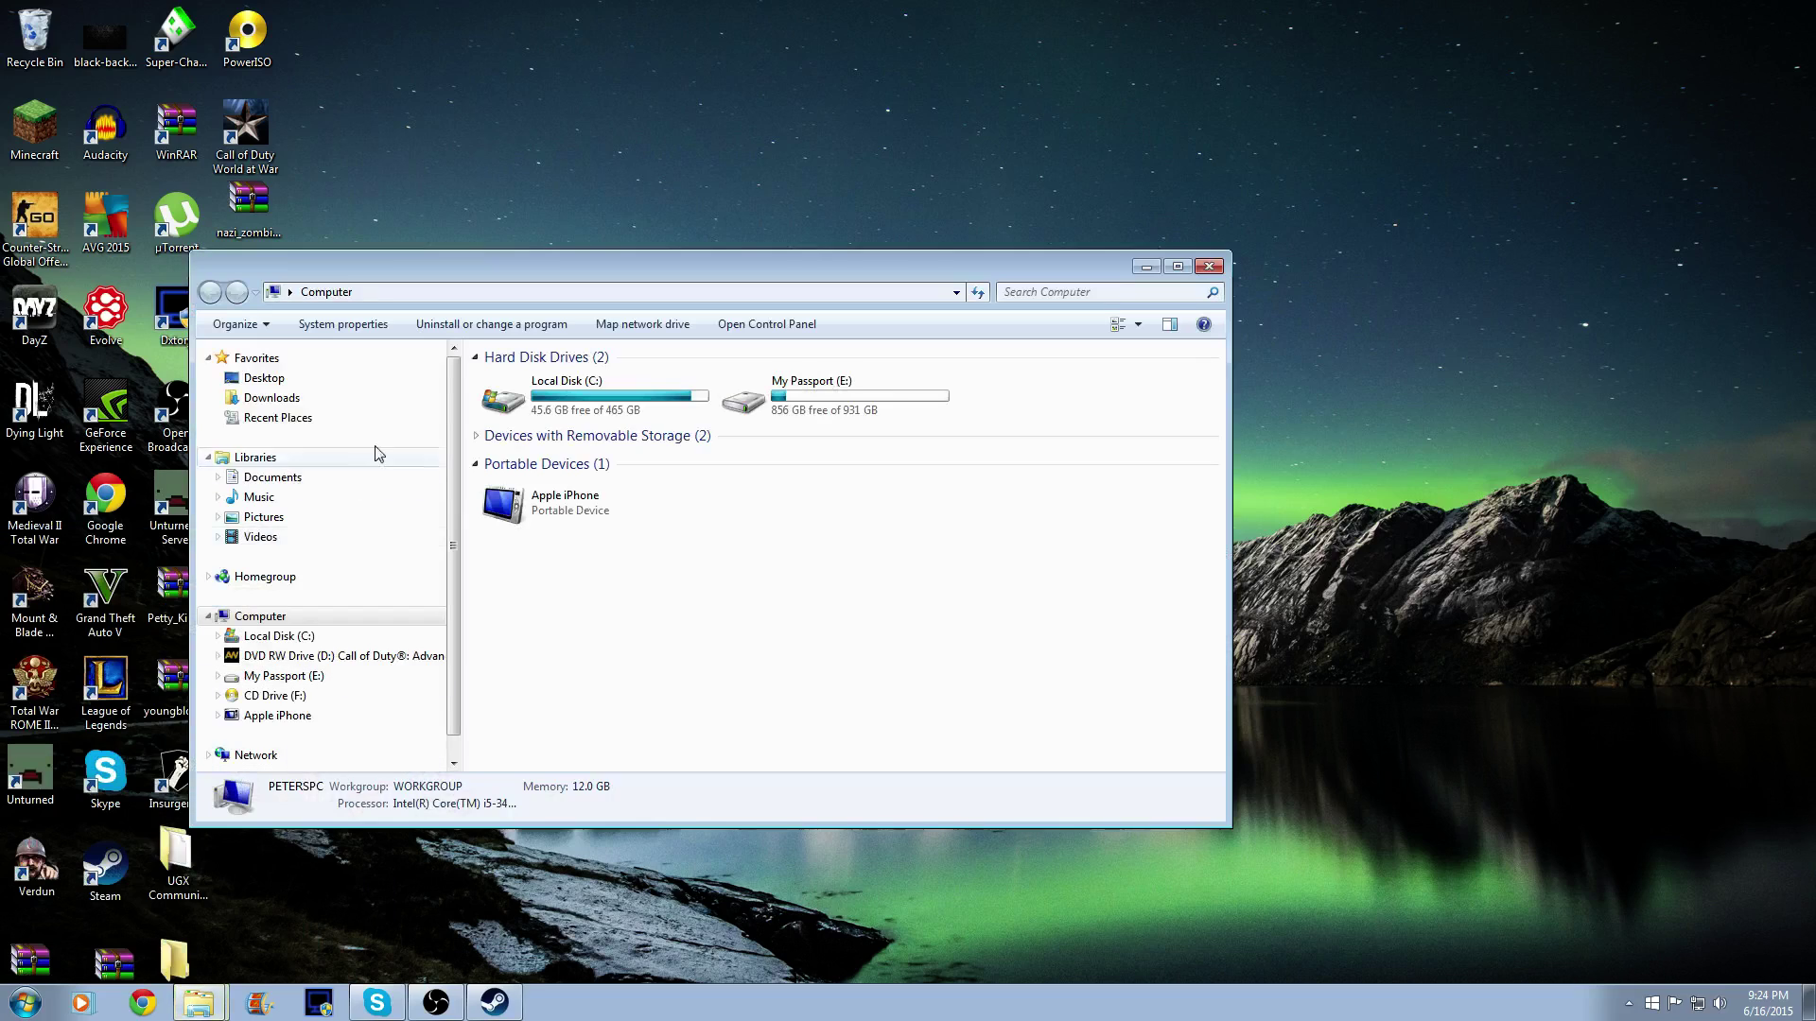
{"action": "key", "text": "super"}
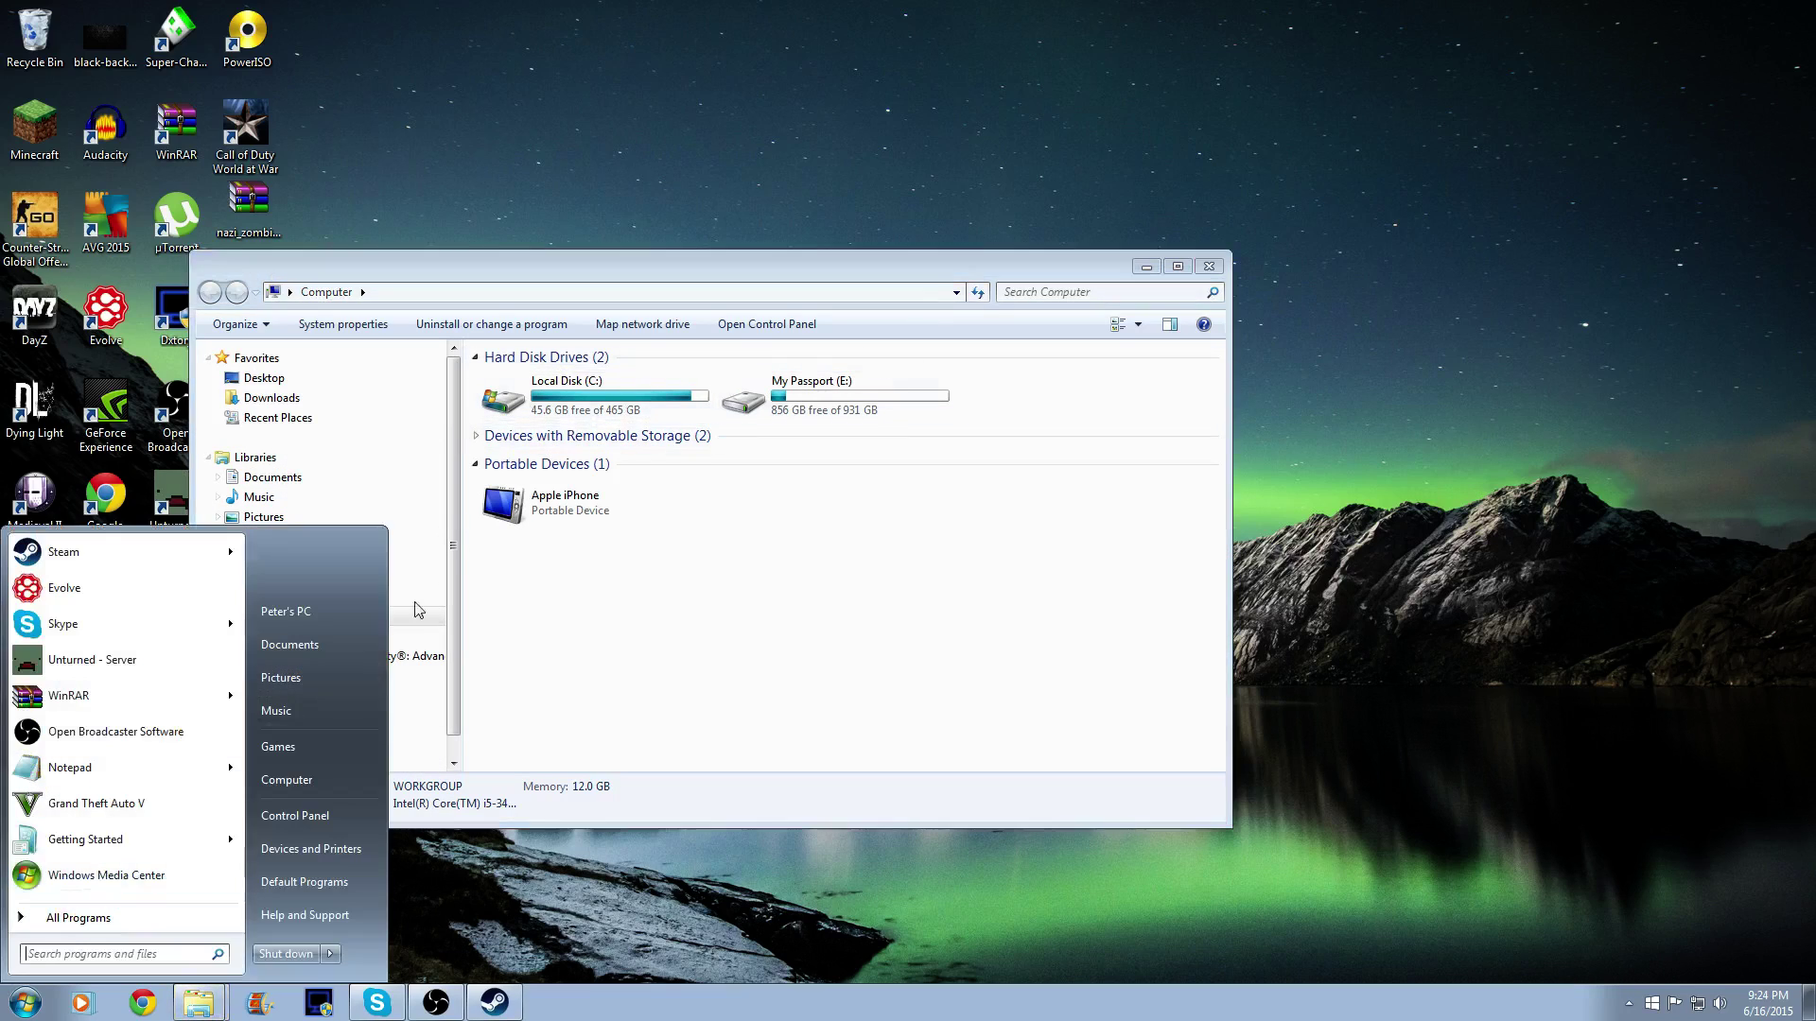
{"action": "key", "text": "super"}
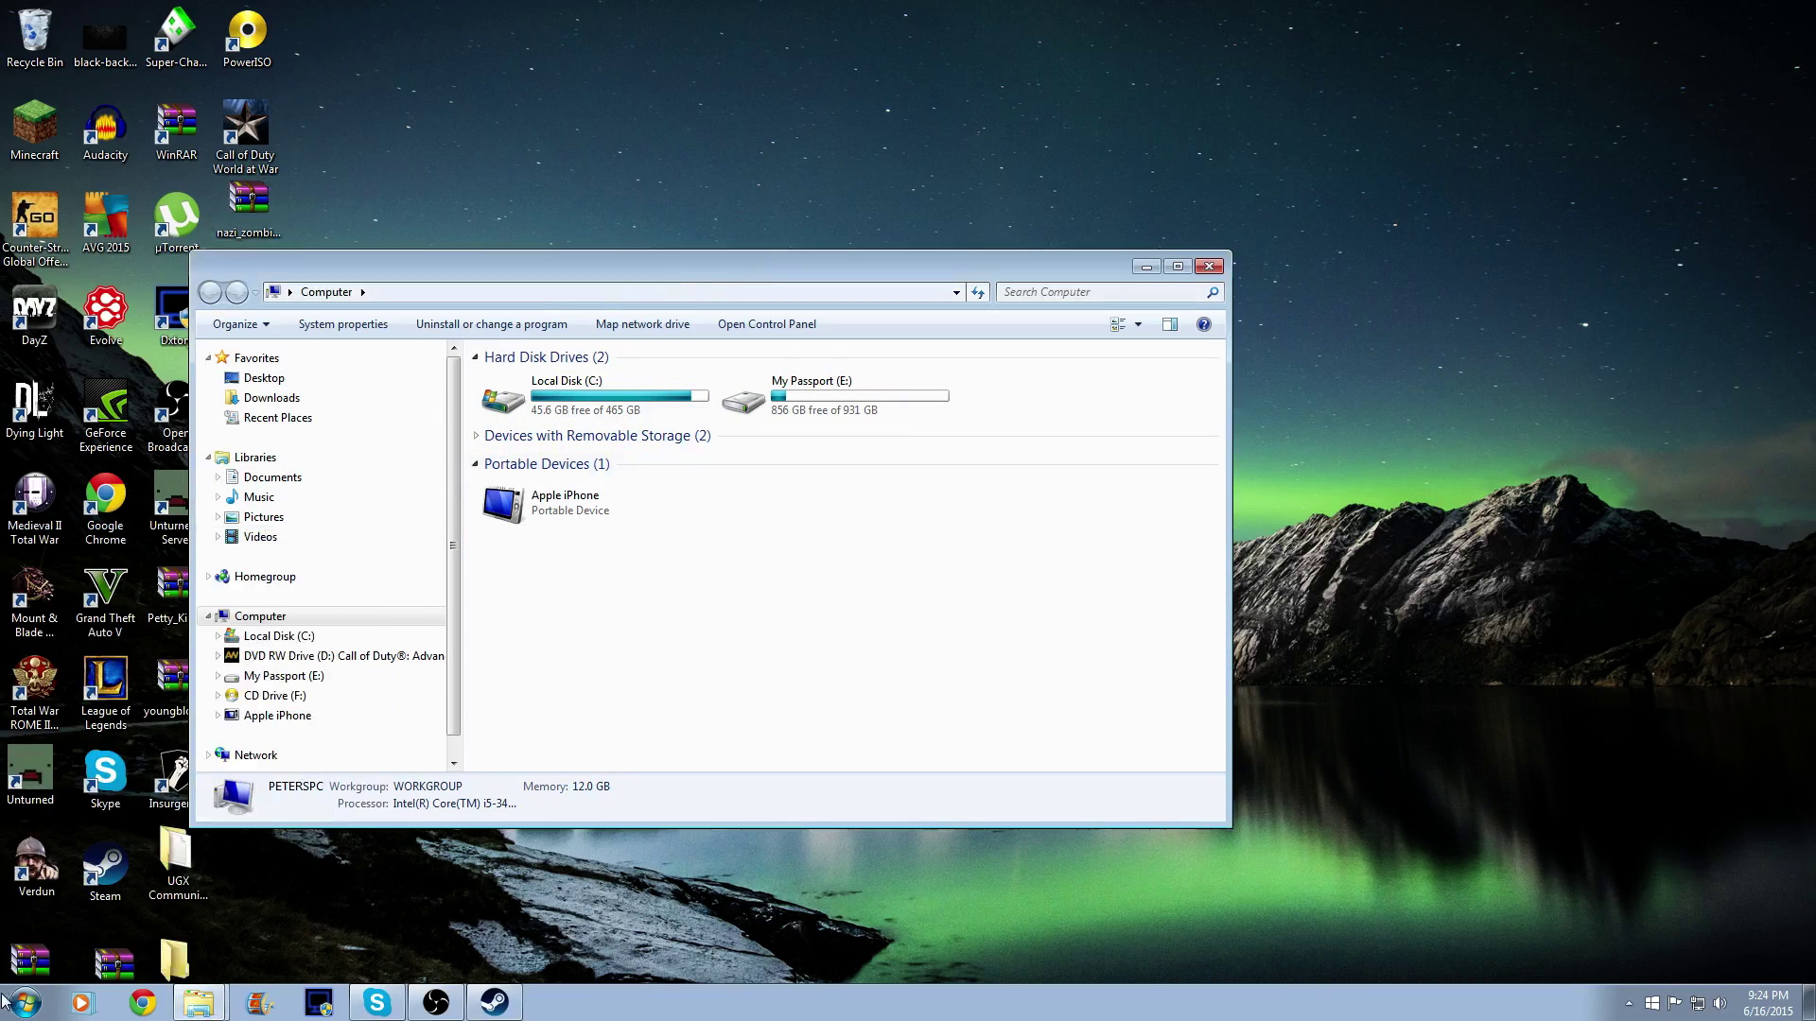
{"action": "left_click", "coordinate": [8, 1002]}
{"action": "left_click", "coordinate": [280, 777]}
{"action": "double_click", "coordinate": [567, 392]}
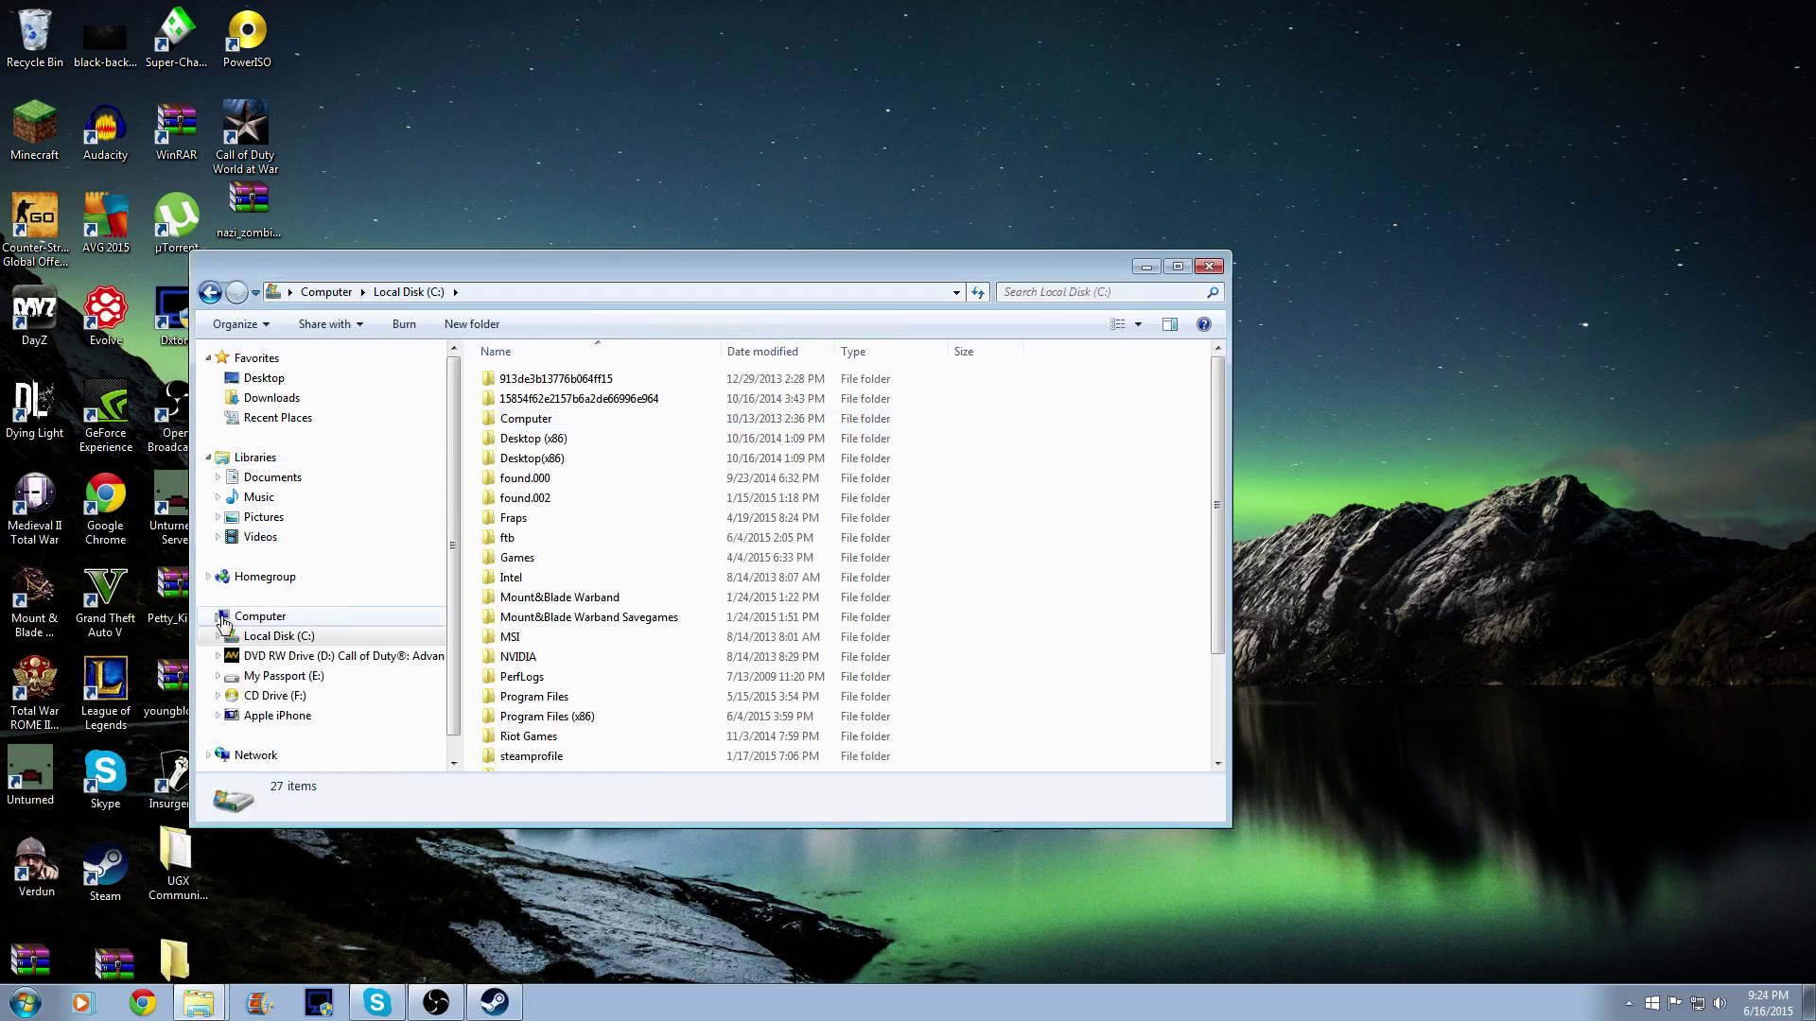
Browse into Program Files (x86)\Steam\steamapps
{"action": "scroll", "coordinate": [710, 519], "scroll_direction": "down", "scroll_amount": 1}
{"action": "double_click", "coordinate": [700, 660]}
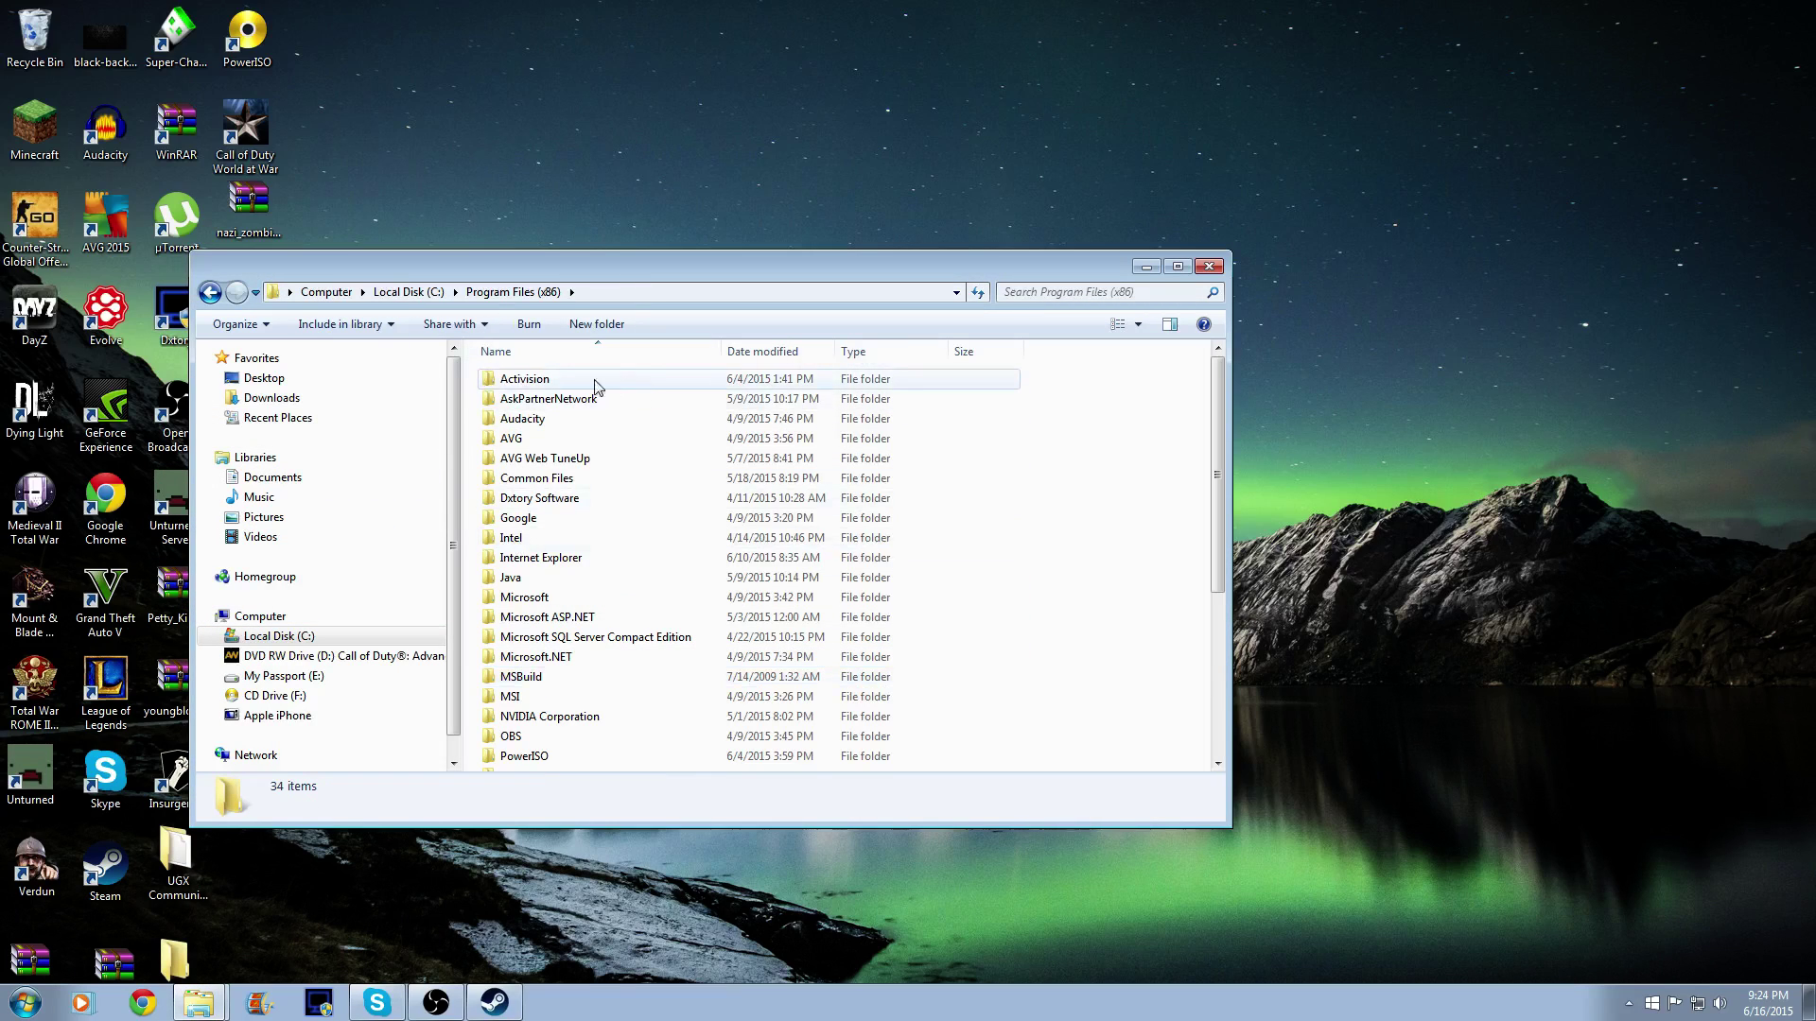
{"action": "scroll", "coordinate": [624, 555], "scroll_direction": "down", "scroll_amount": 4}
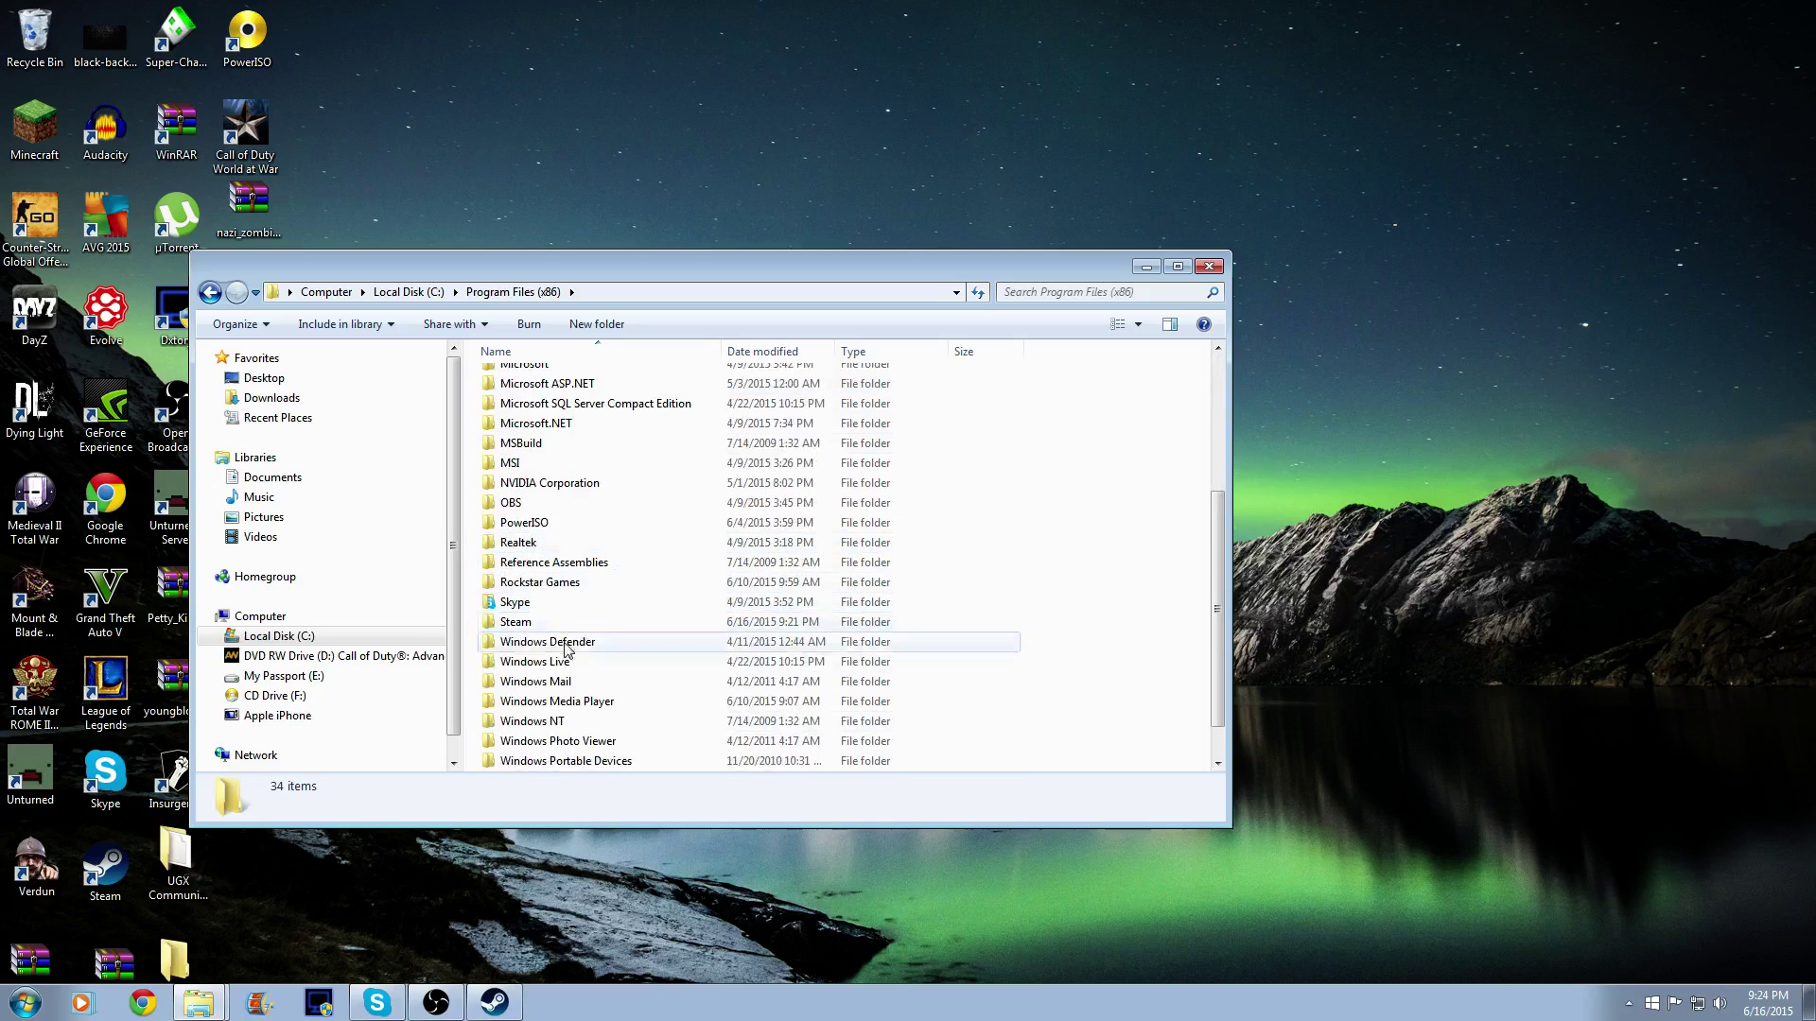
{"action": "double_click", "coordinate": [520, 622]}
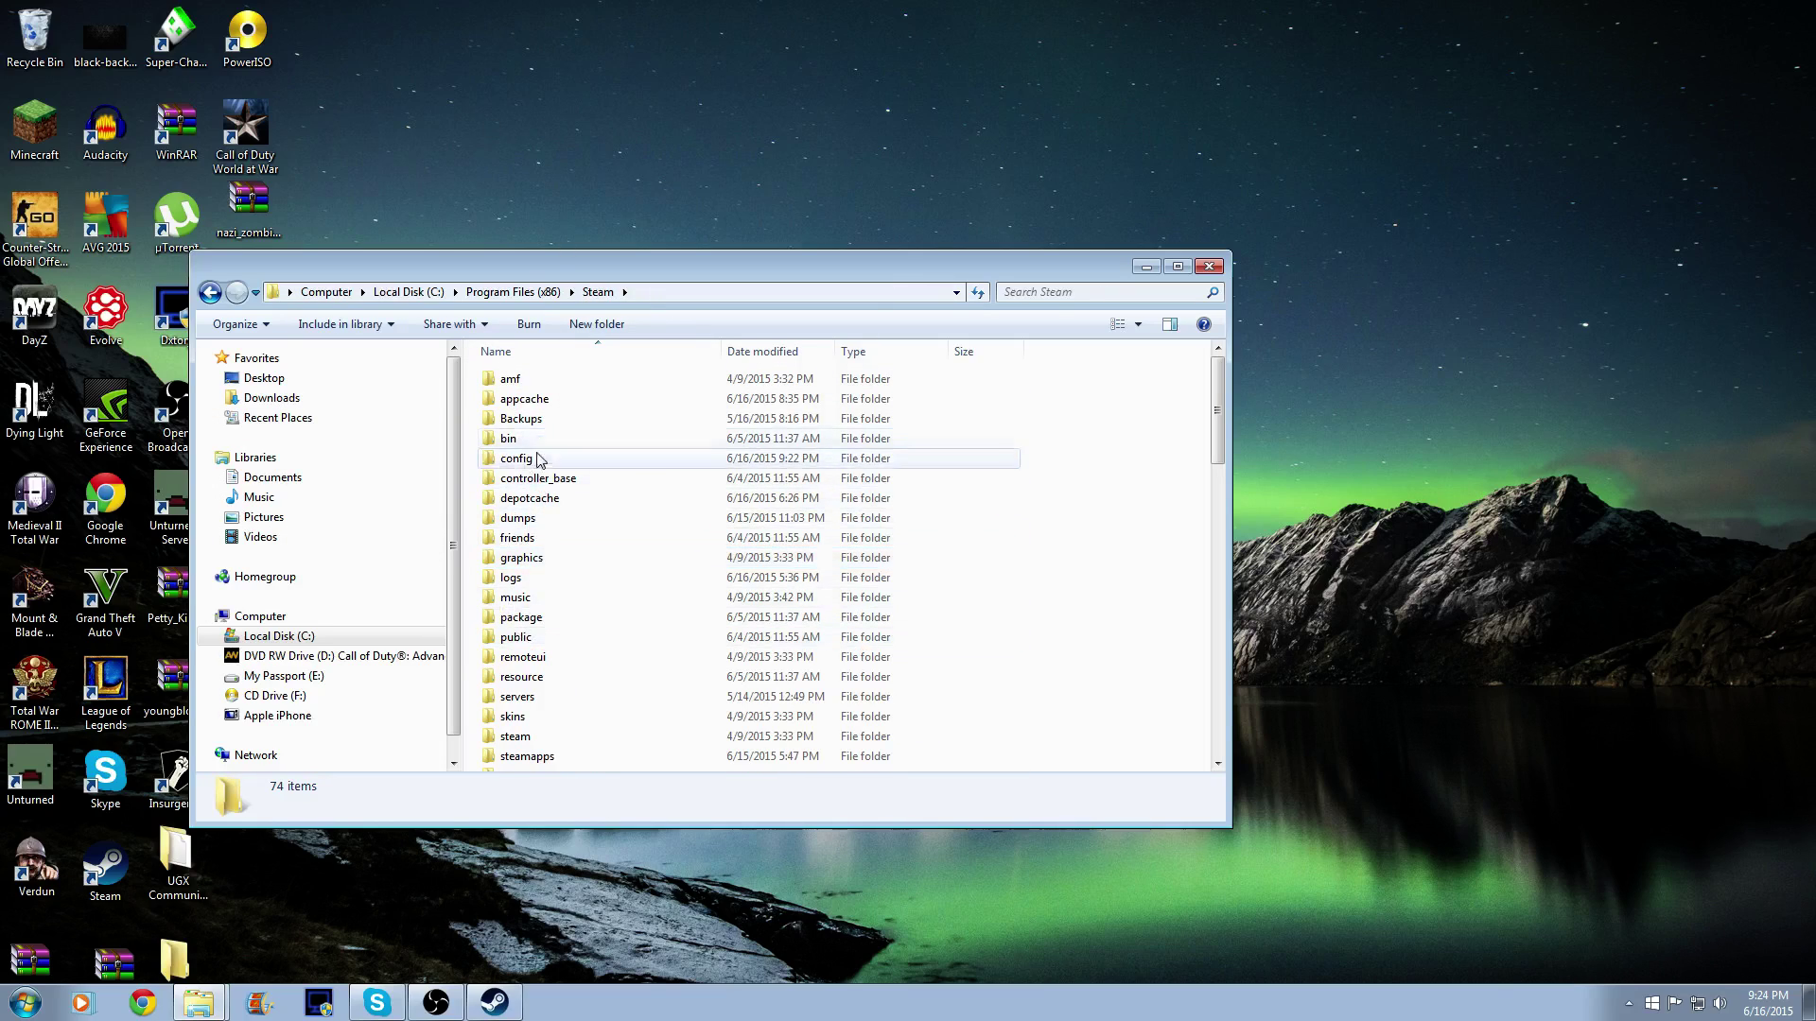
{"action": "double_click", "coordinate": [526, 756]}
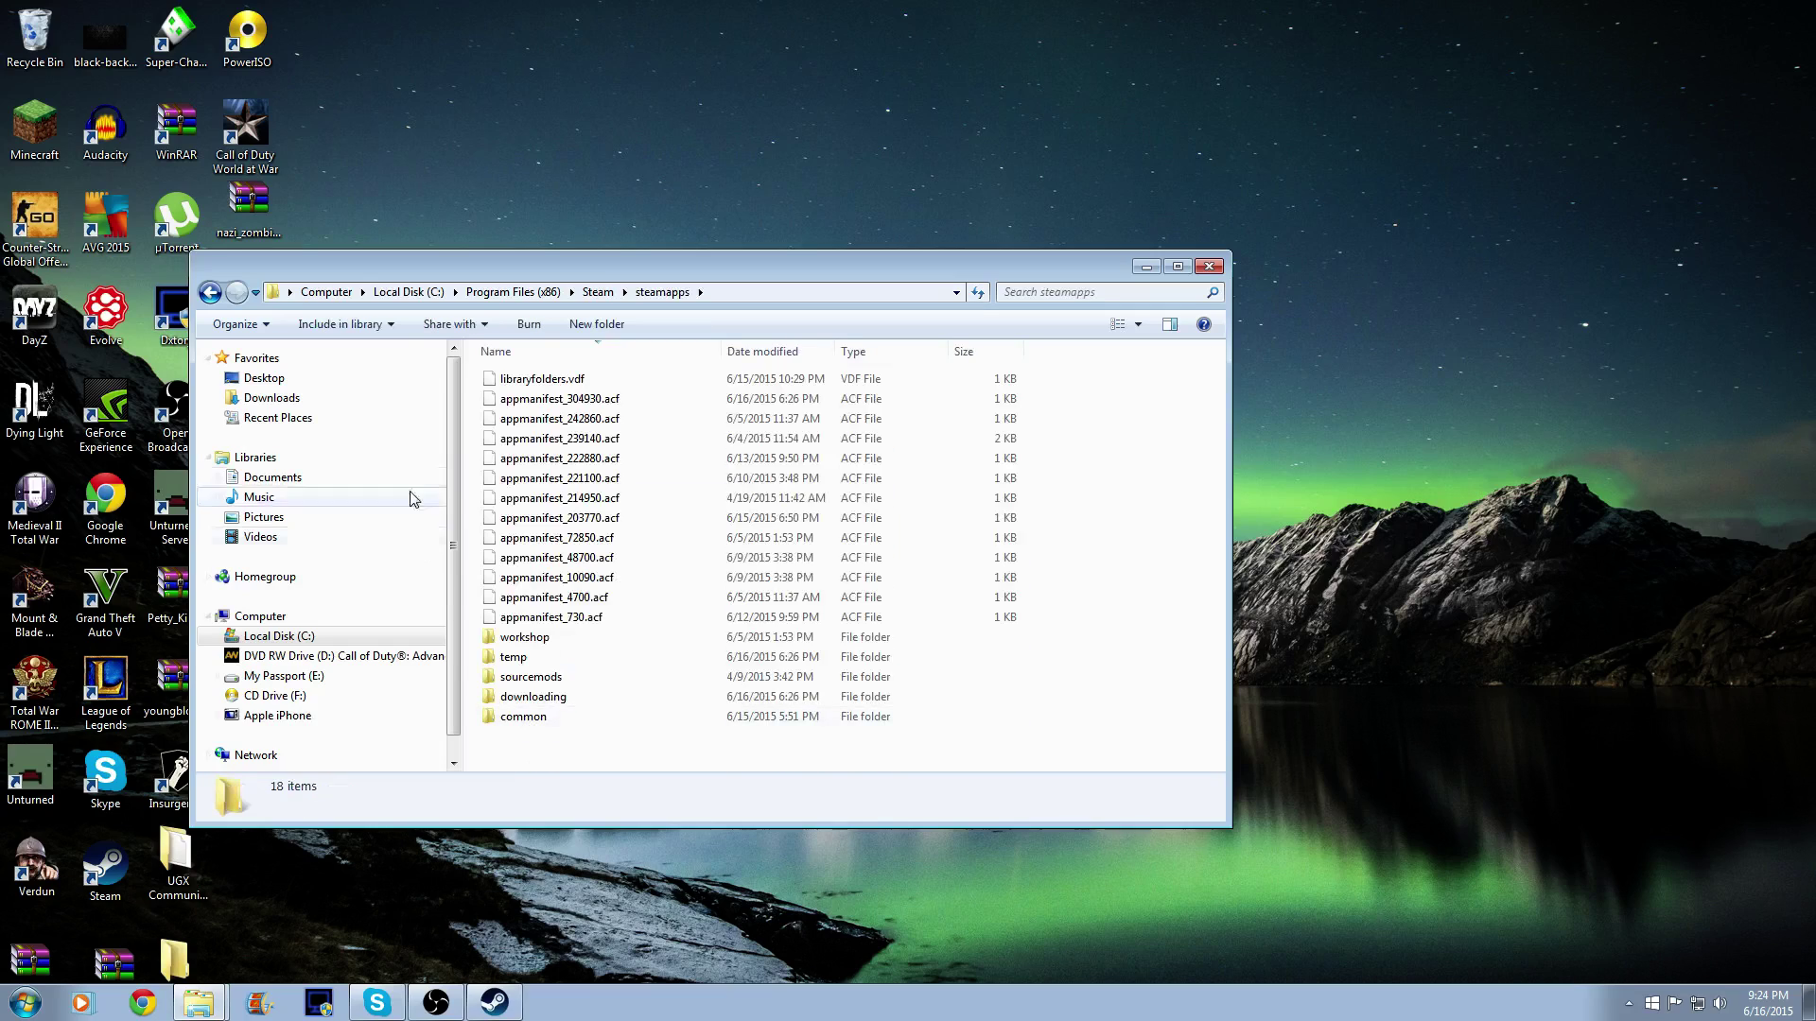
Open common\Crusader Kings II and select the CK2game application
{"action": "left_click", "coordinate": [537, 721]}
{"action": "left_click", "coordinate": [536, 717]}
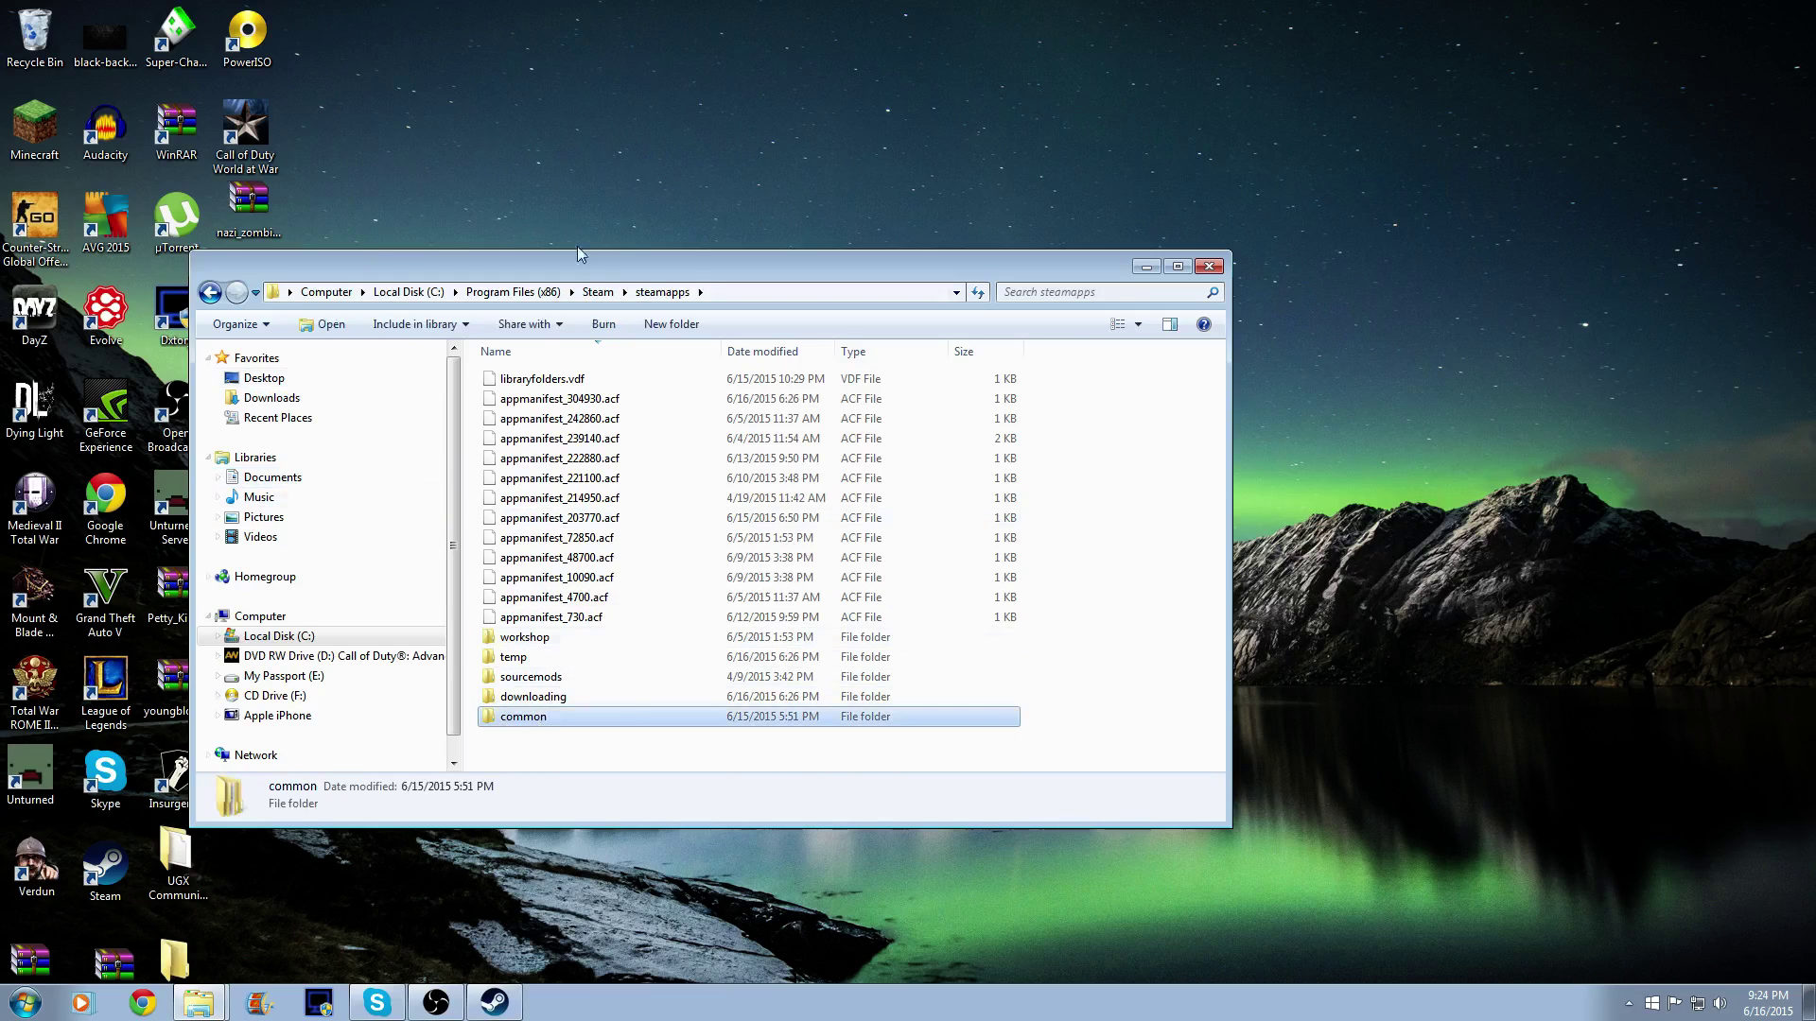
{"action": "double_click", "coordinate": [600, 721]}
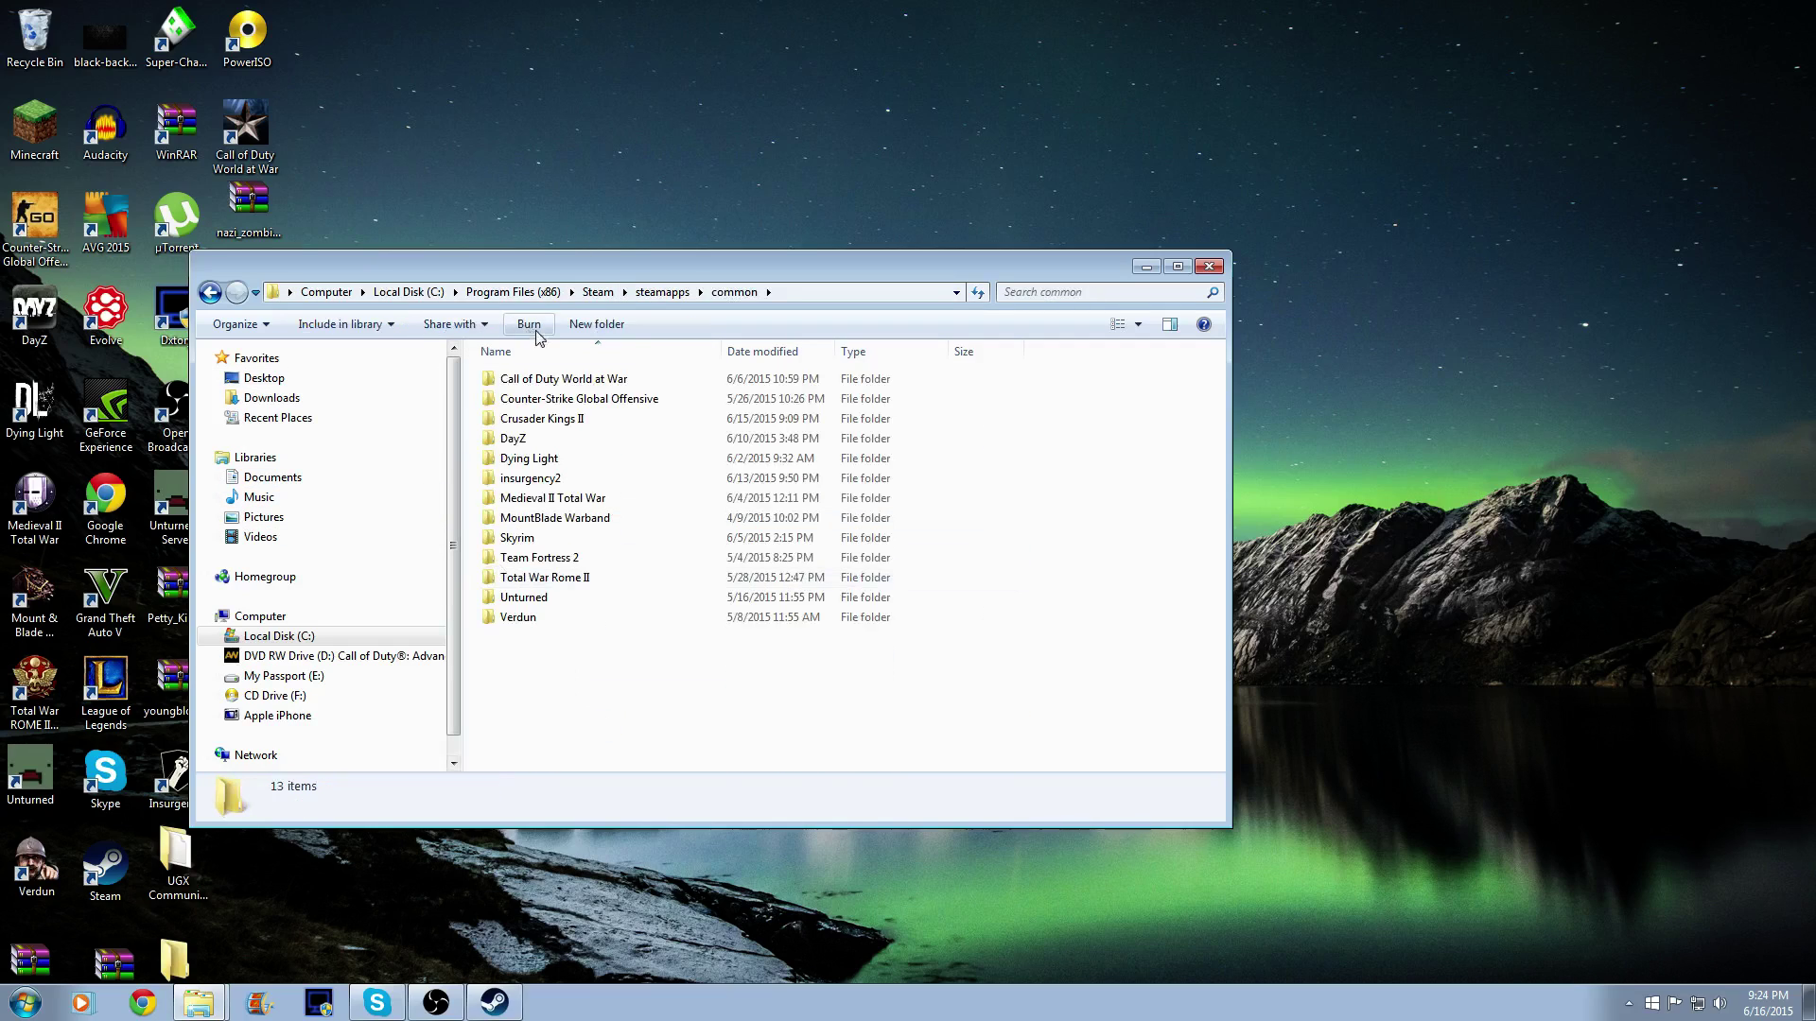
{"action": "double_click", "coordinate": [566, 421]}
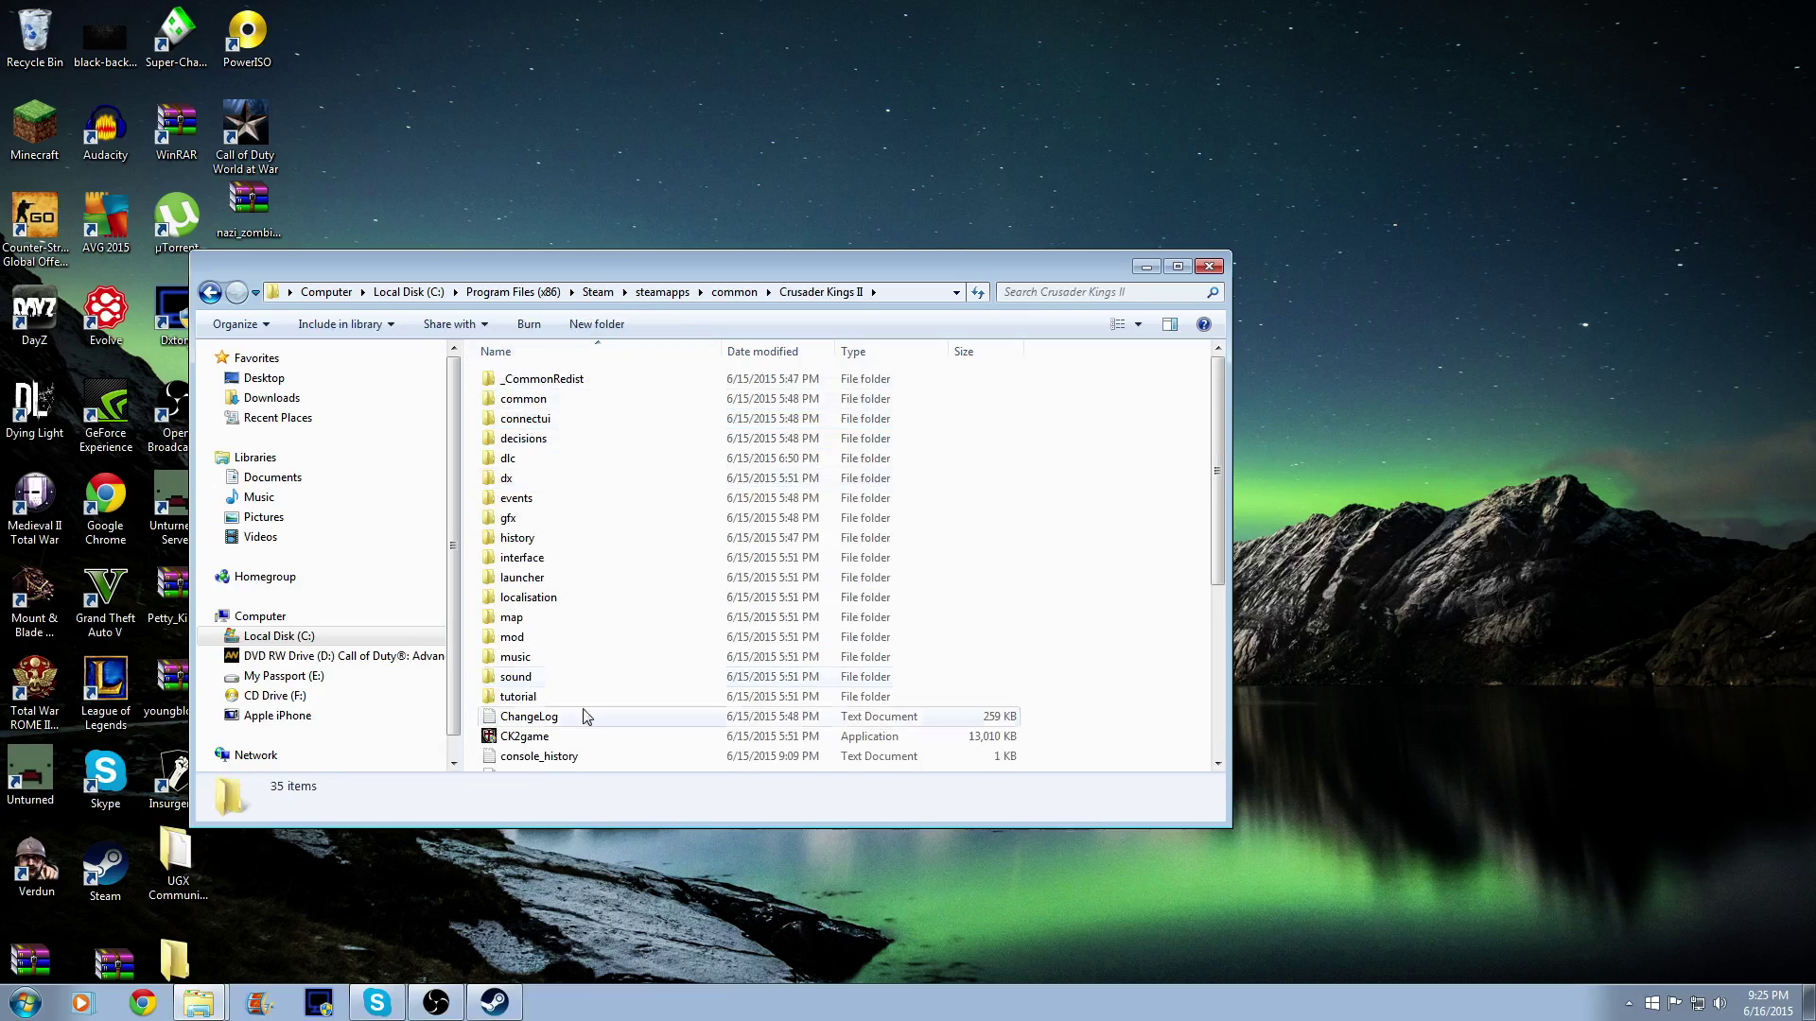
{"action": "scroll", "coordinate": [605, 591], "scroll_direction": "down", "scroll_amount": 4}
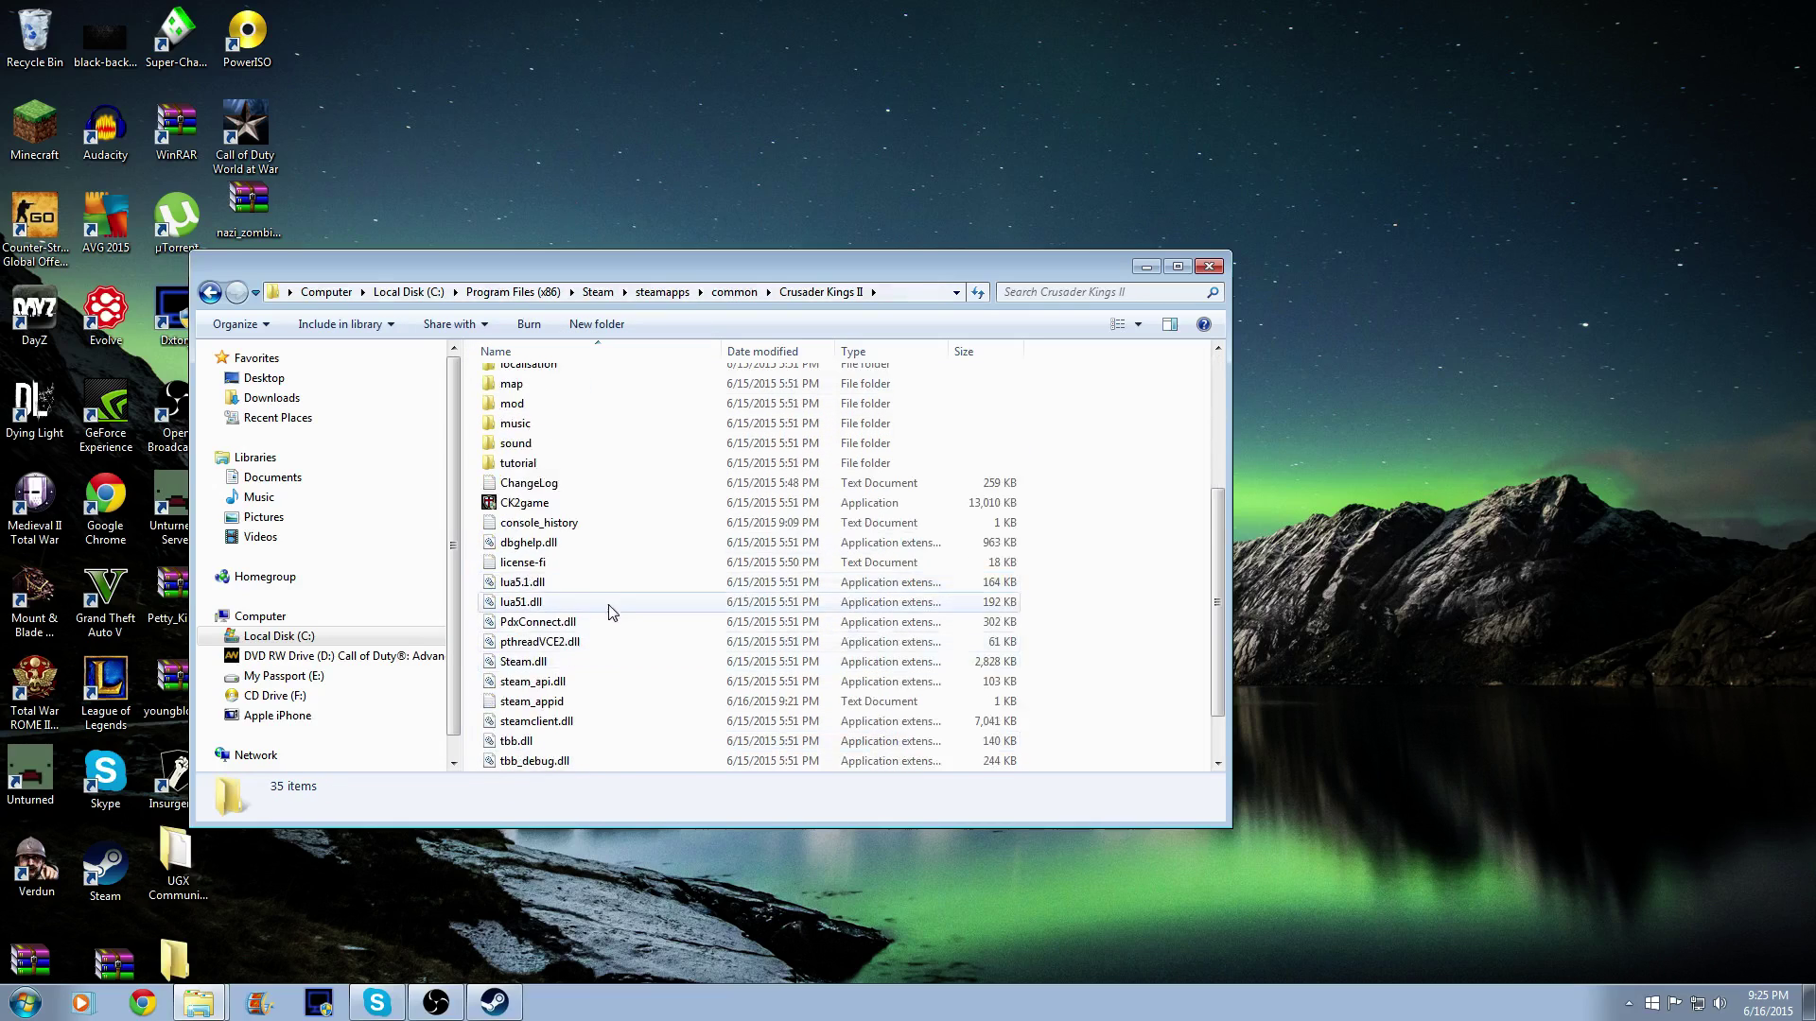
{"action": "left_click", "coordinate": [541, 506]}
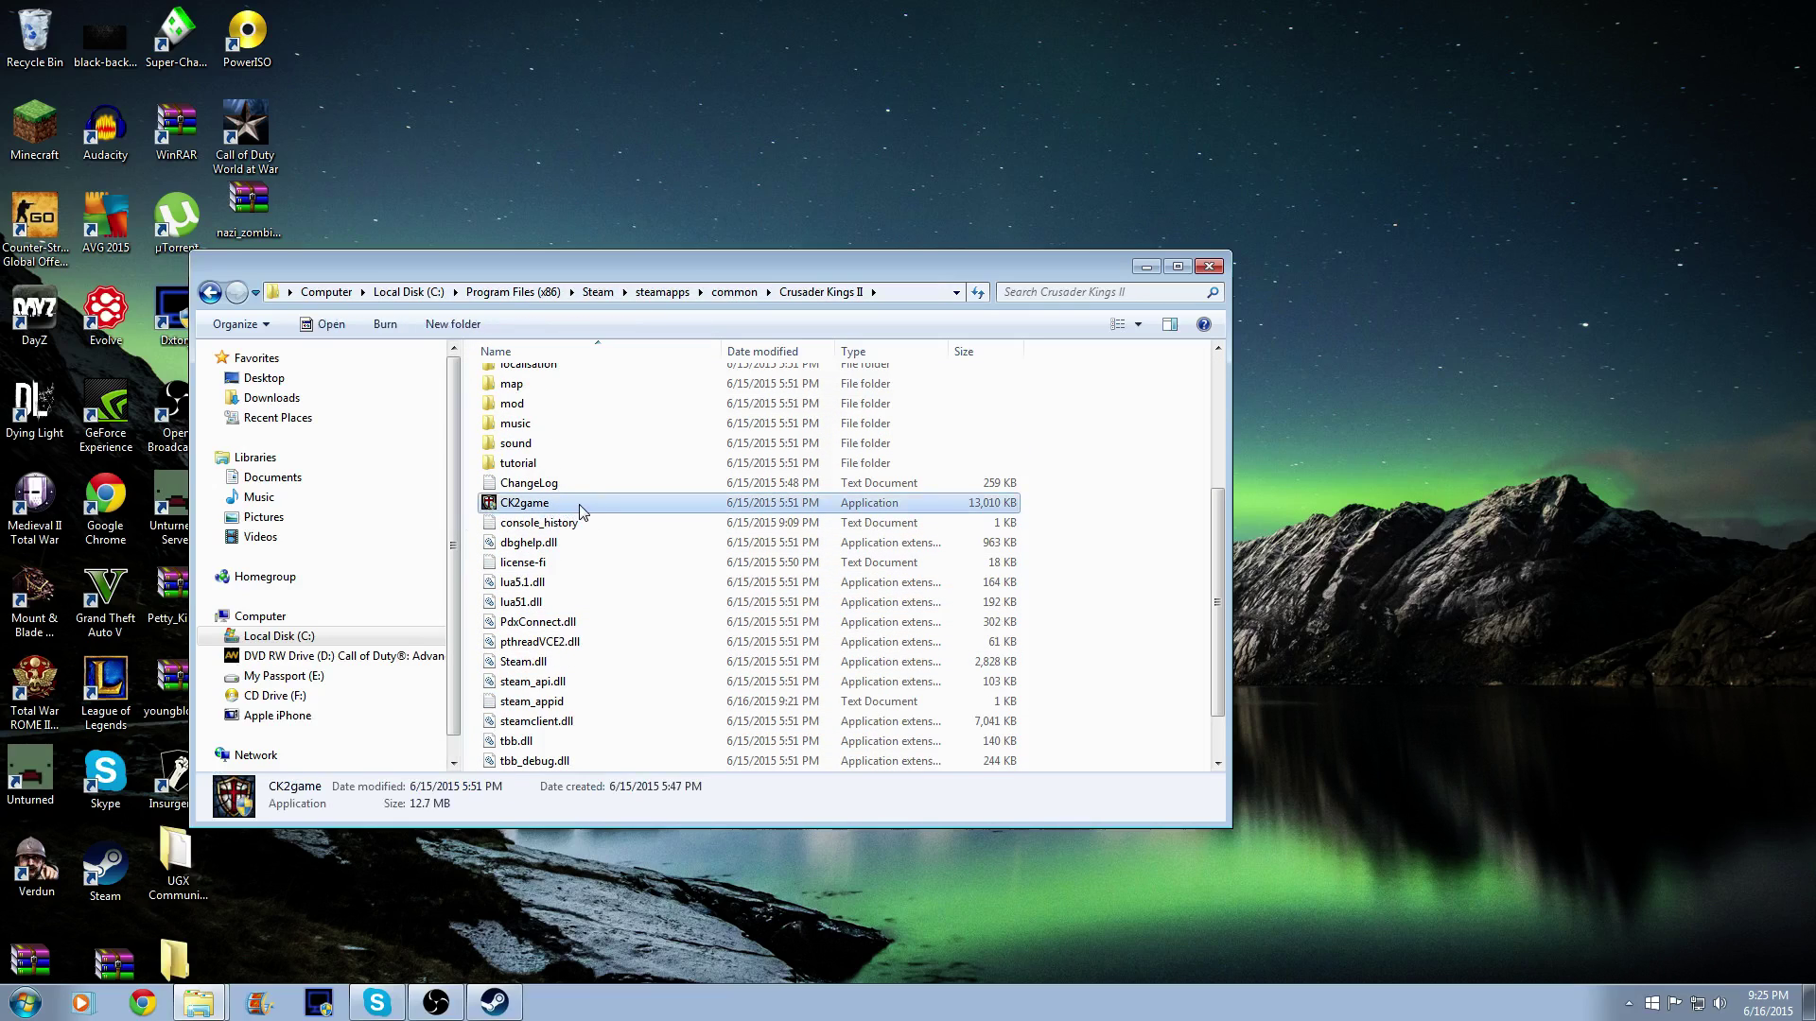
Open CK2game's Properties at the Compatibility tab
{"action": "right_click", "coordinate": [579, 509]}
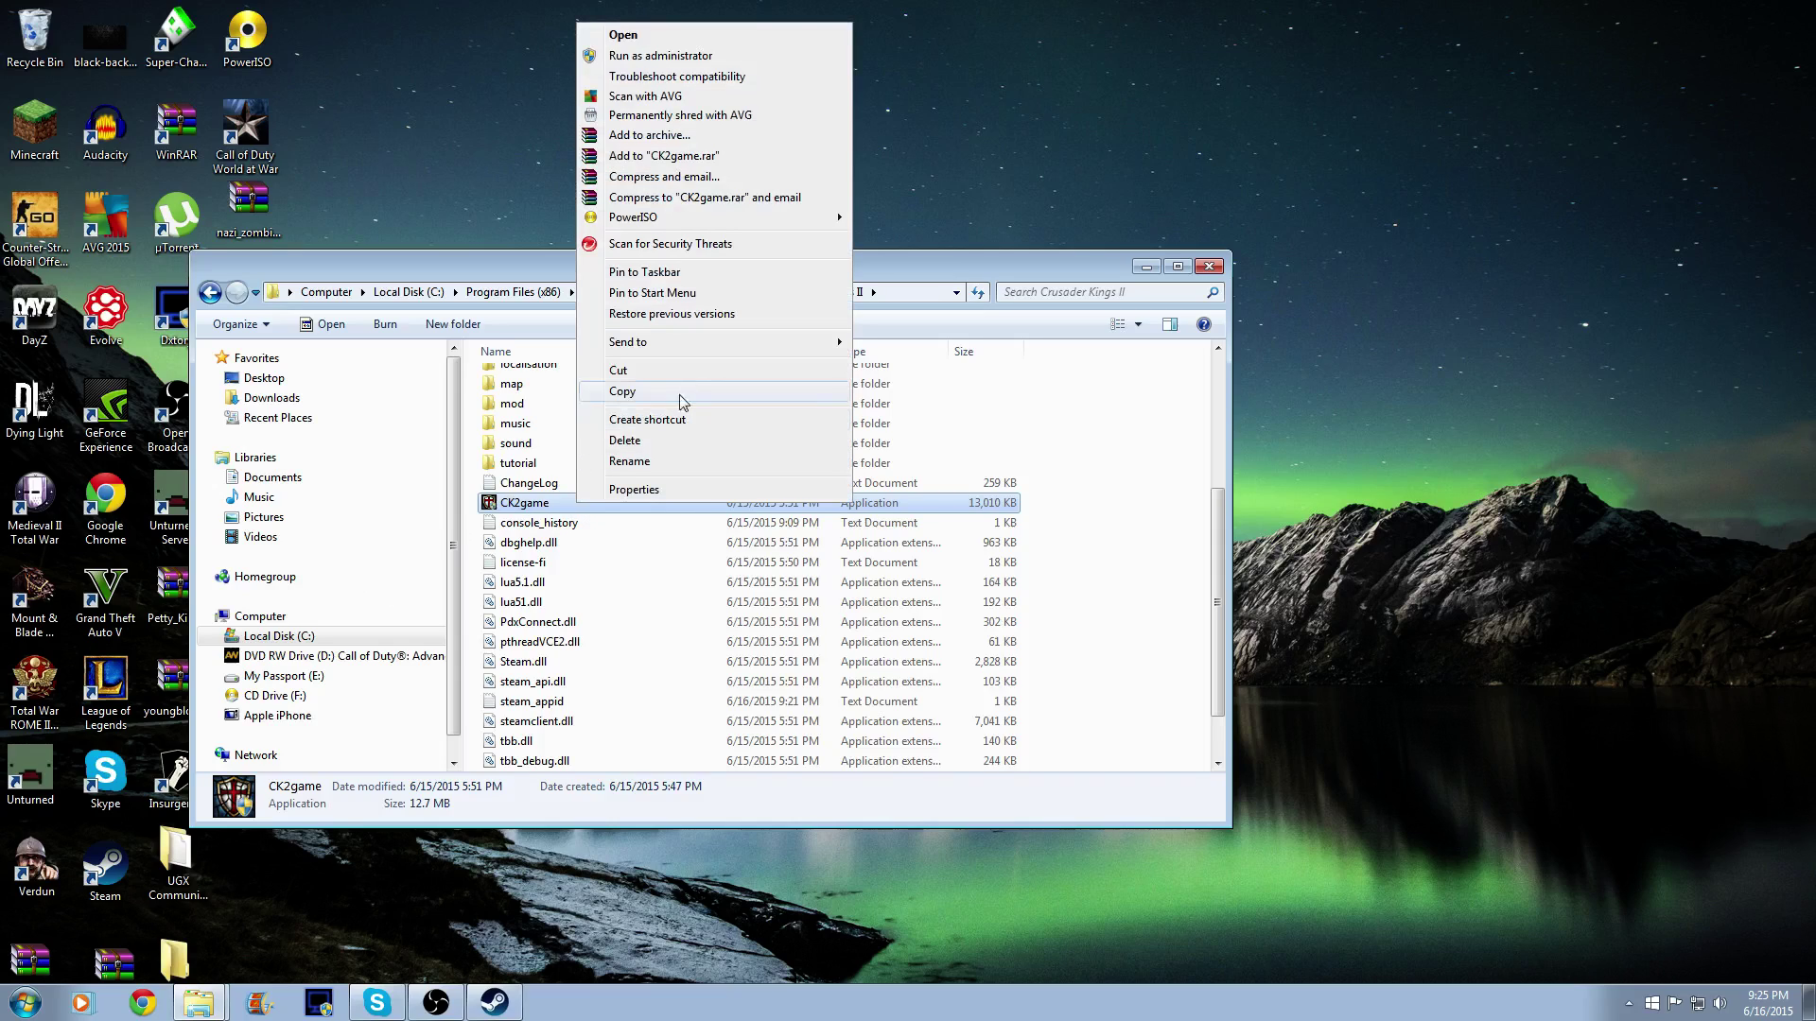
{"action": "left_click", "coordinate": [662, 494]}
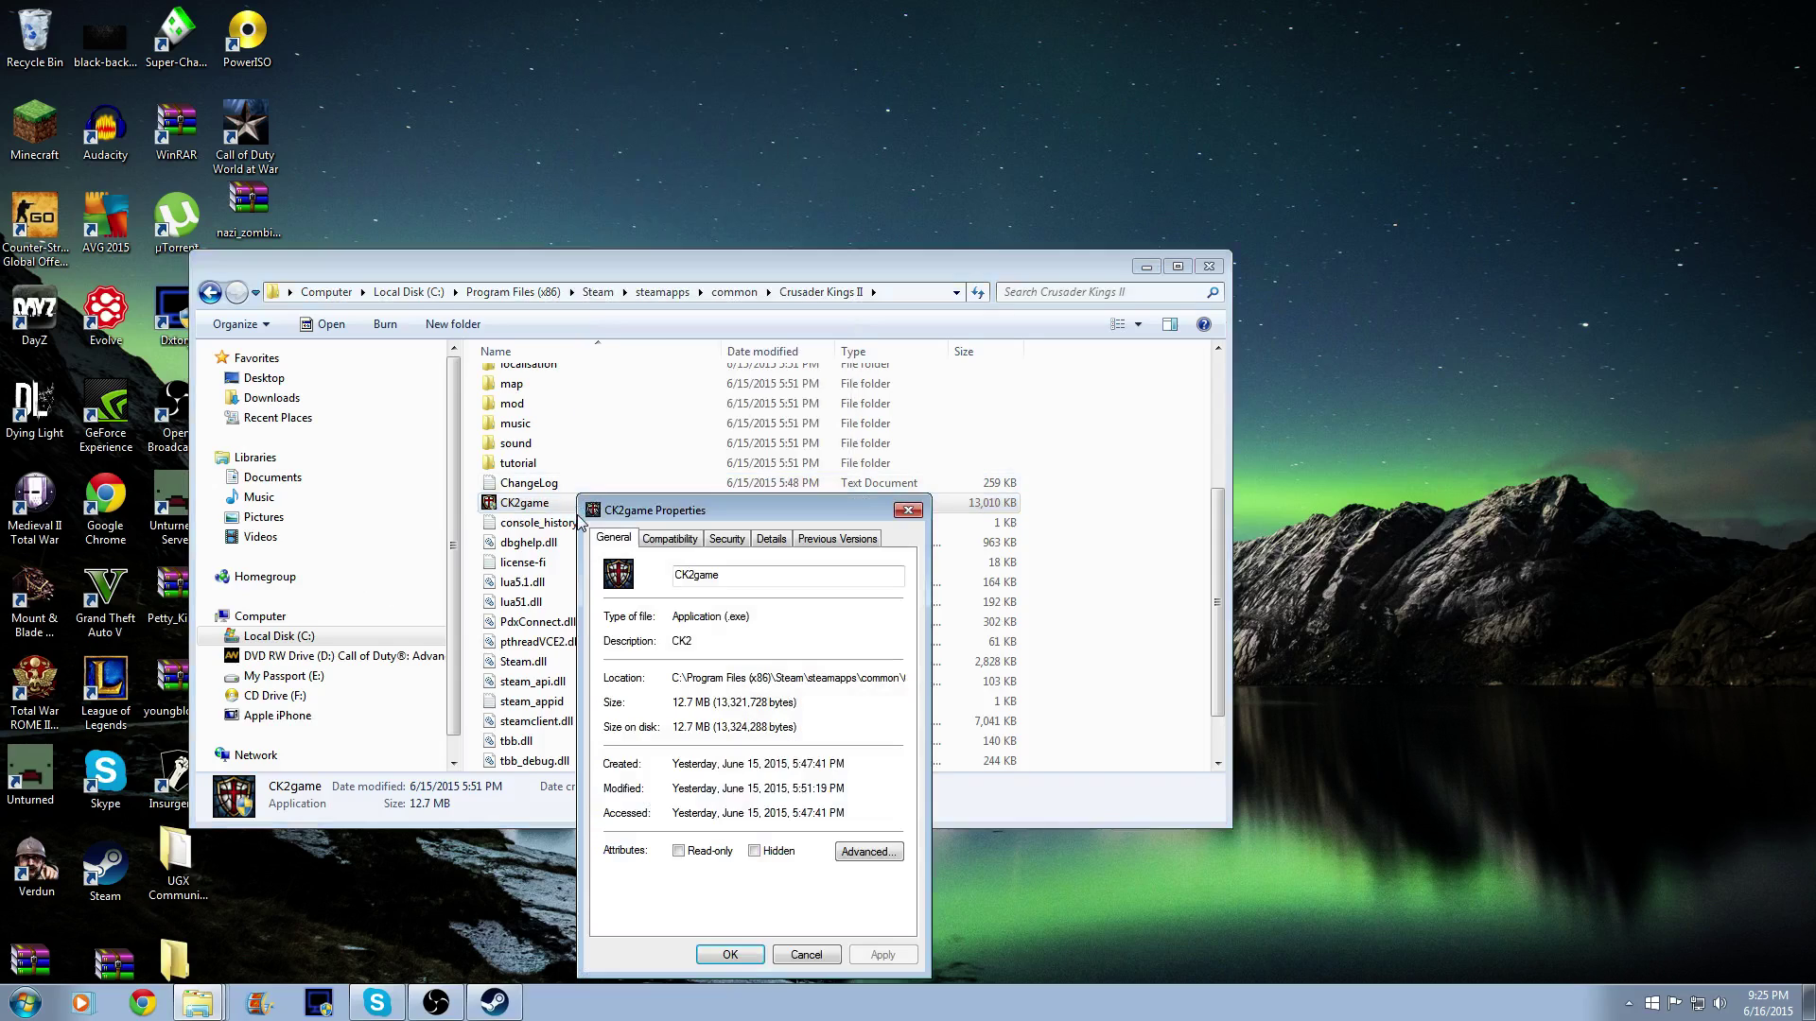
{"action": "left_click", "coordinate": [673, 541]}
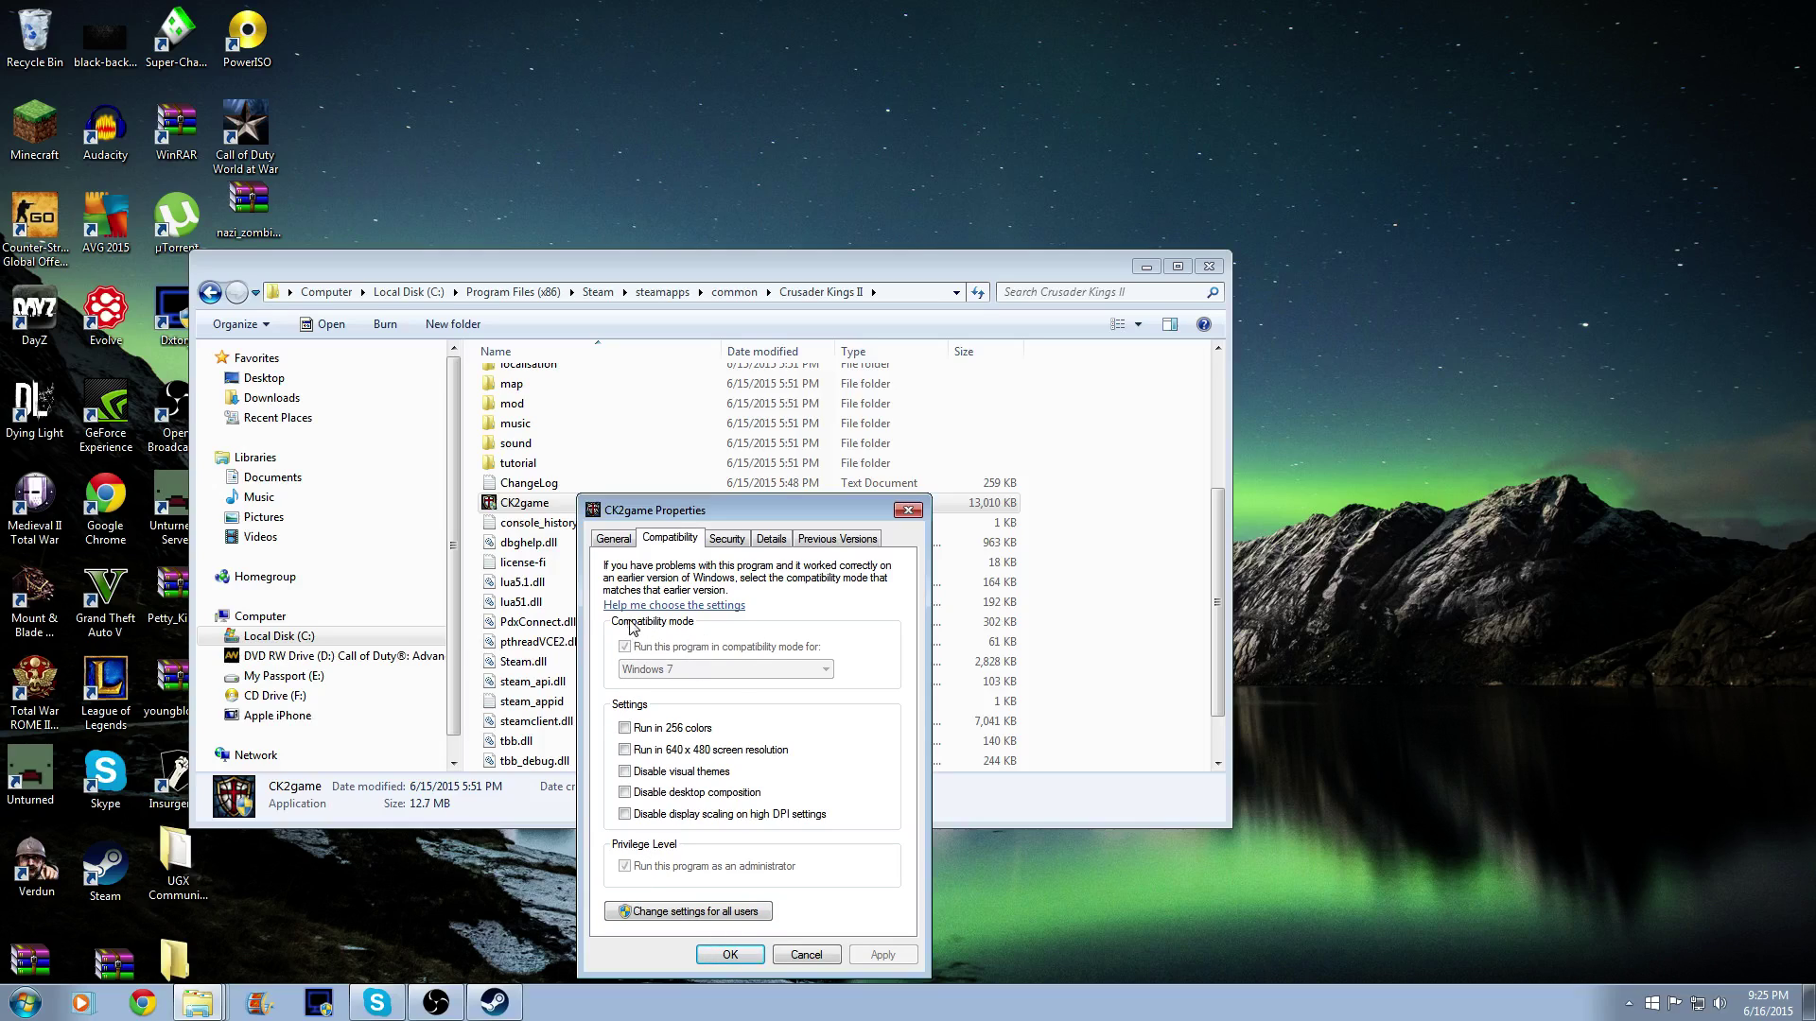
Check the compatibility help, close it, and return to the Compatibility tab via General
{"action": "left_click", "coordinate": [707, 608]}
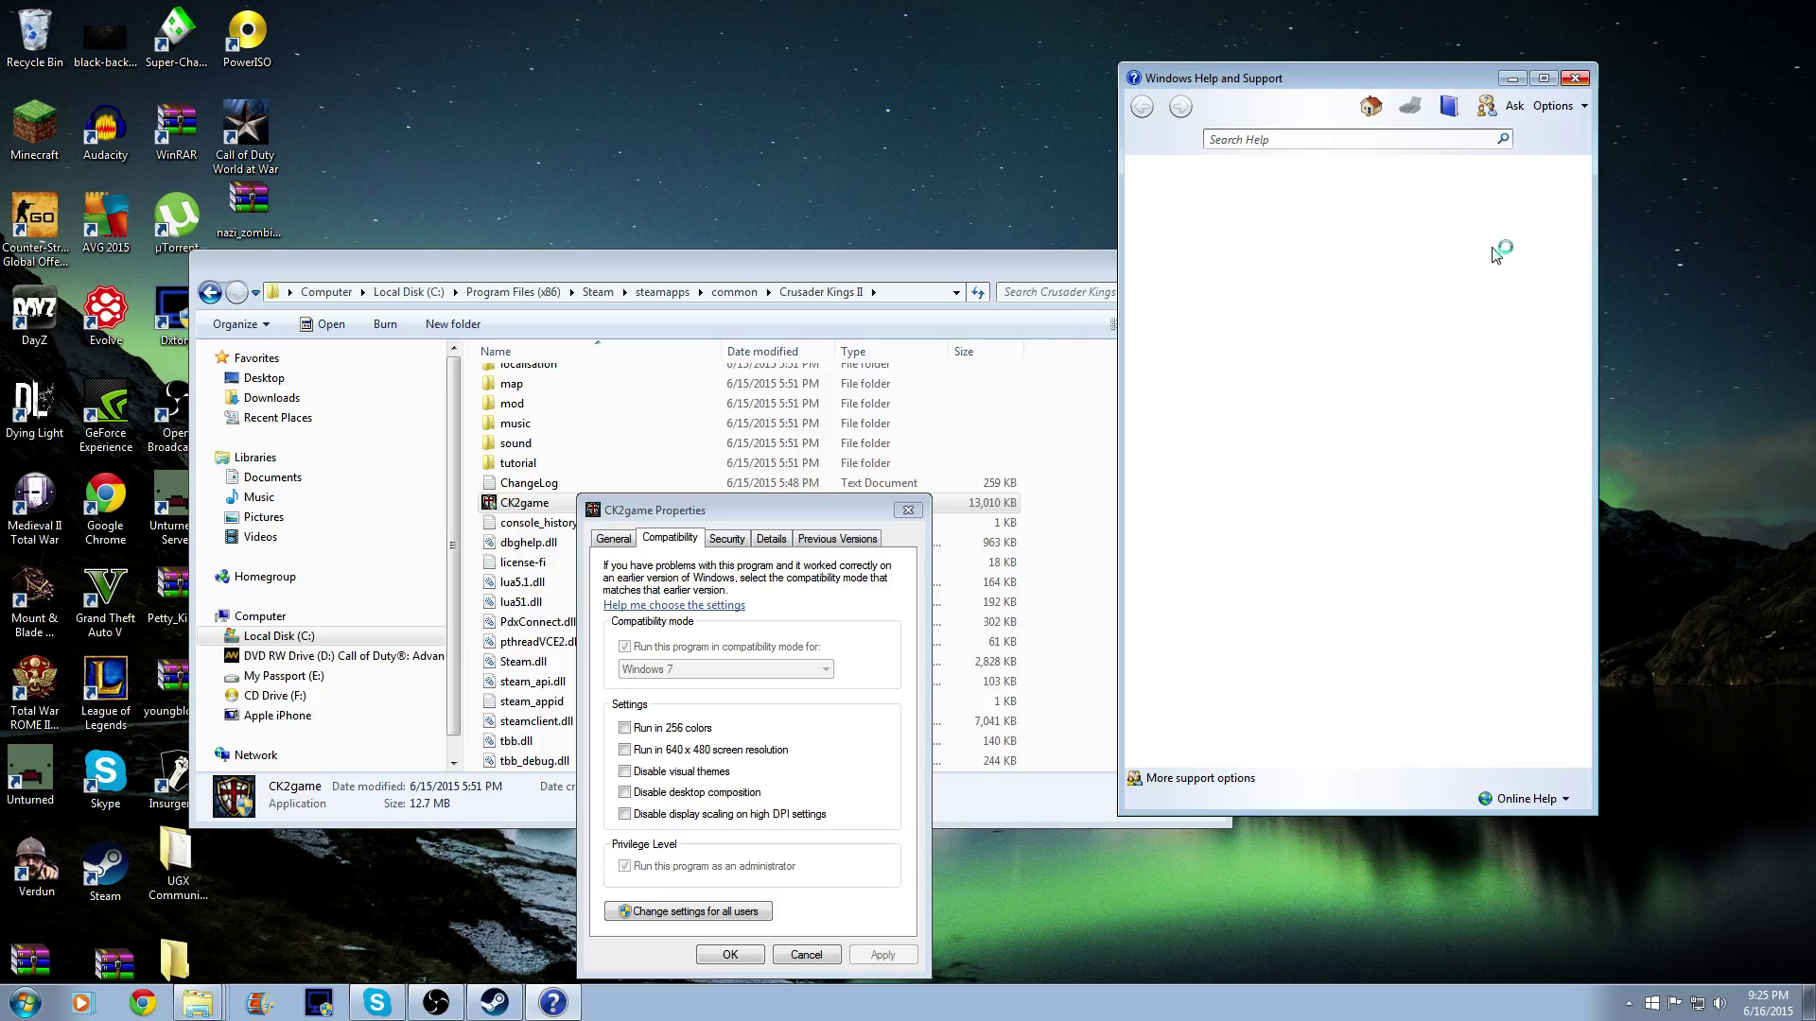
{"action": "left_click", "coordinate": [1572, 80]}
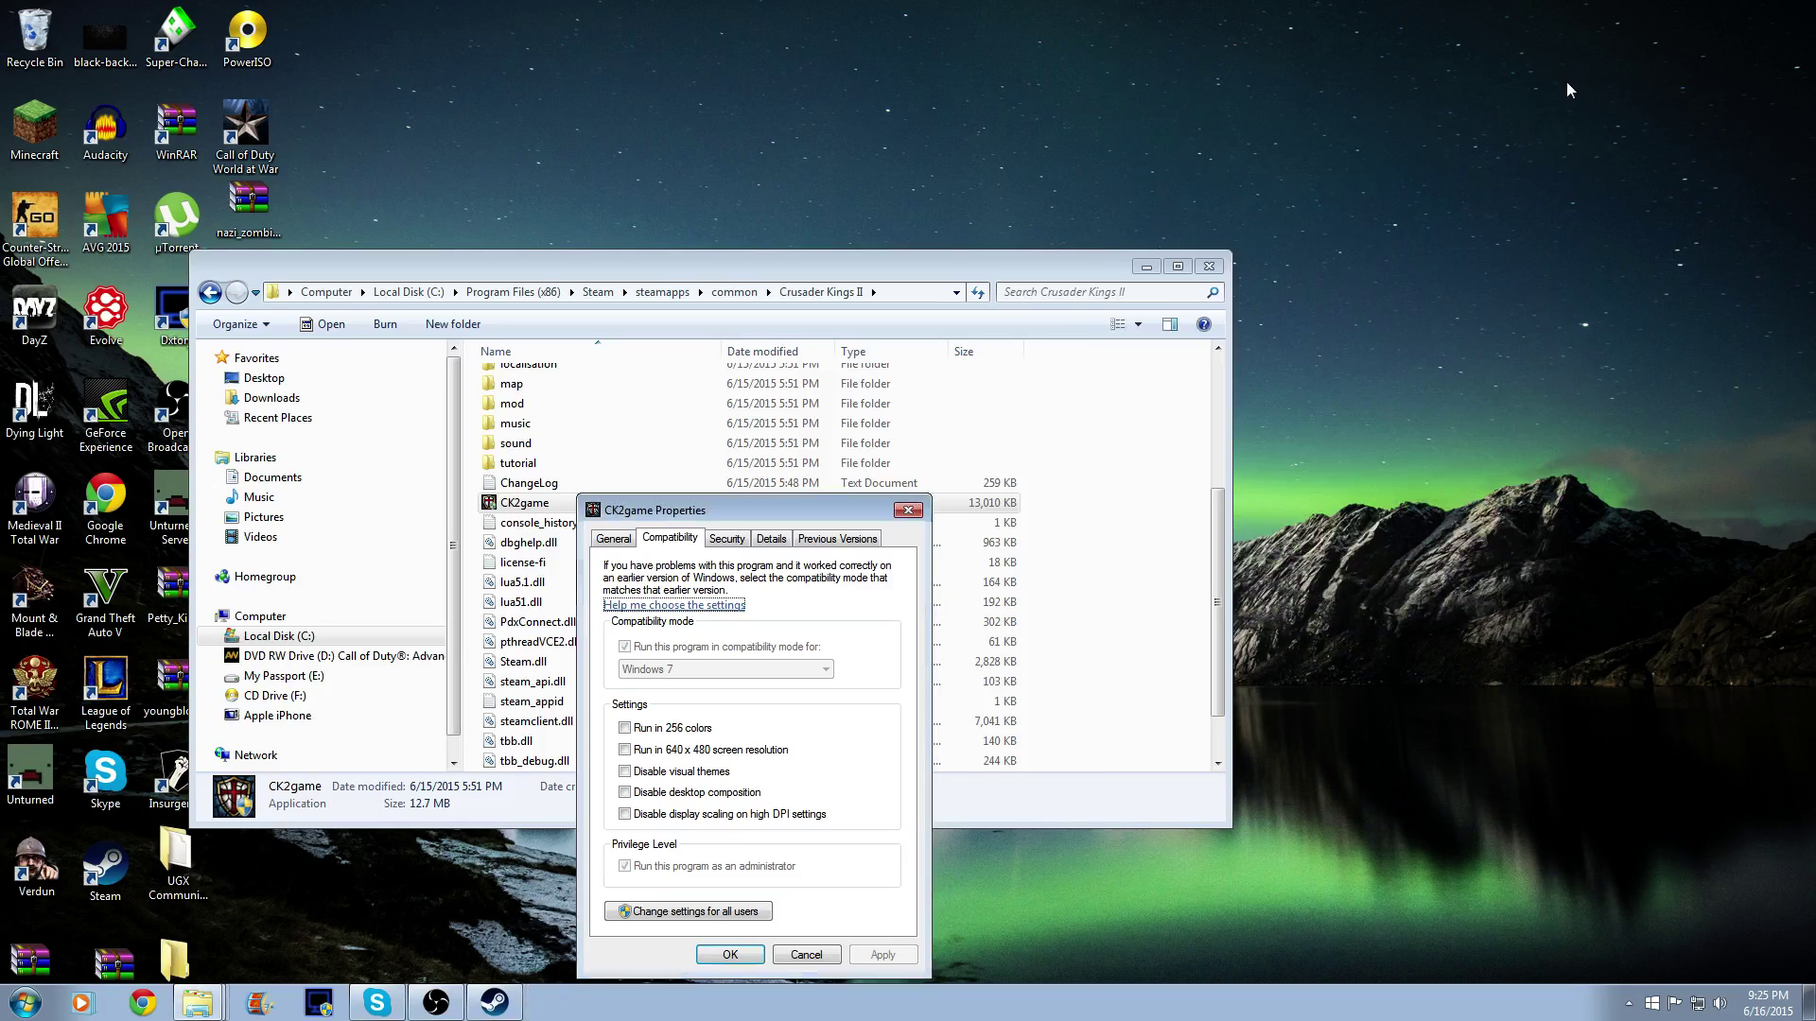
{"action": "left_click", "coordinate": [617, 538]}
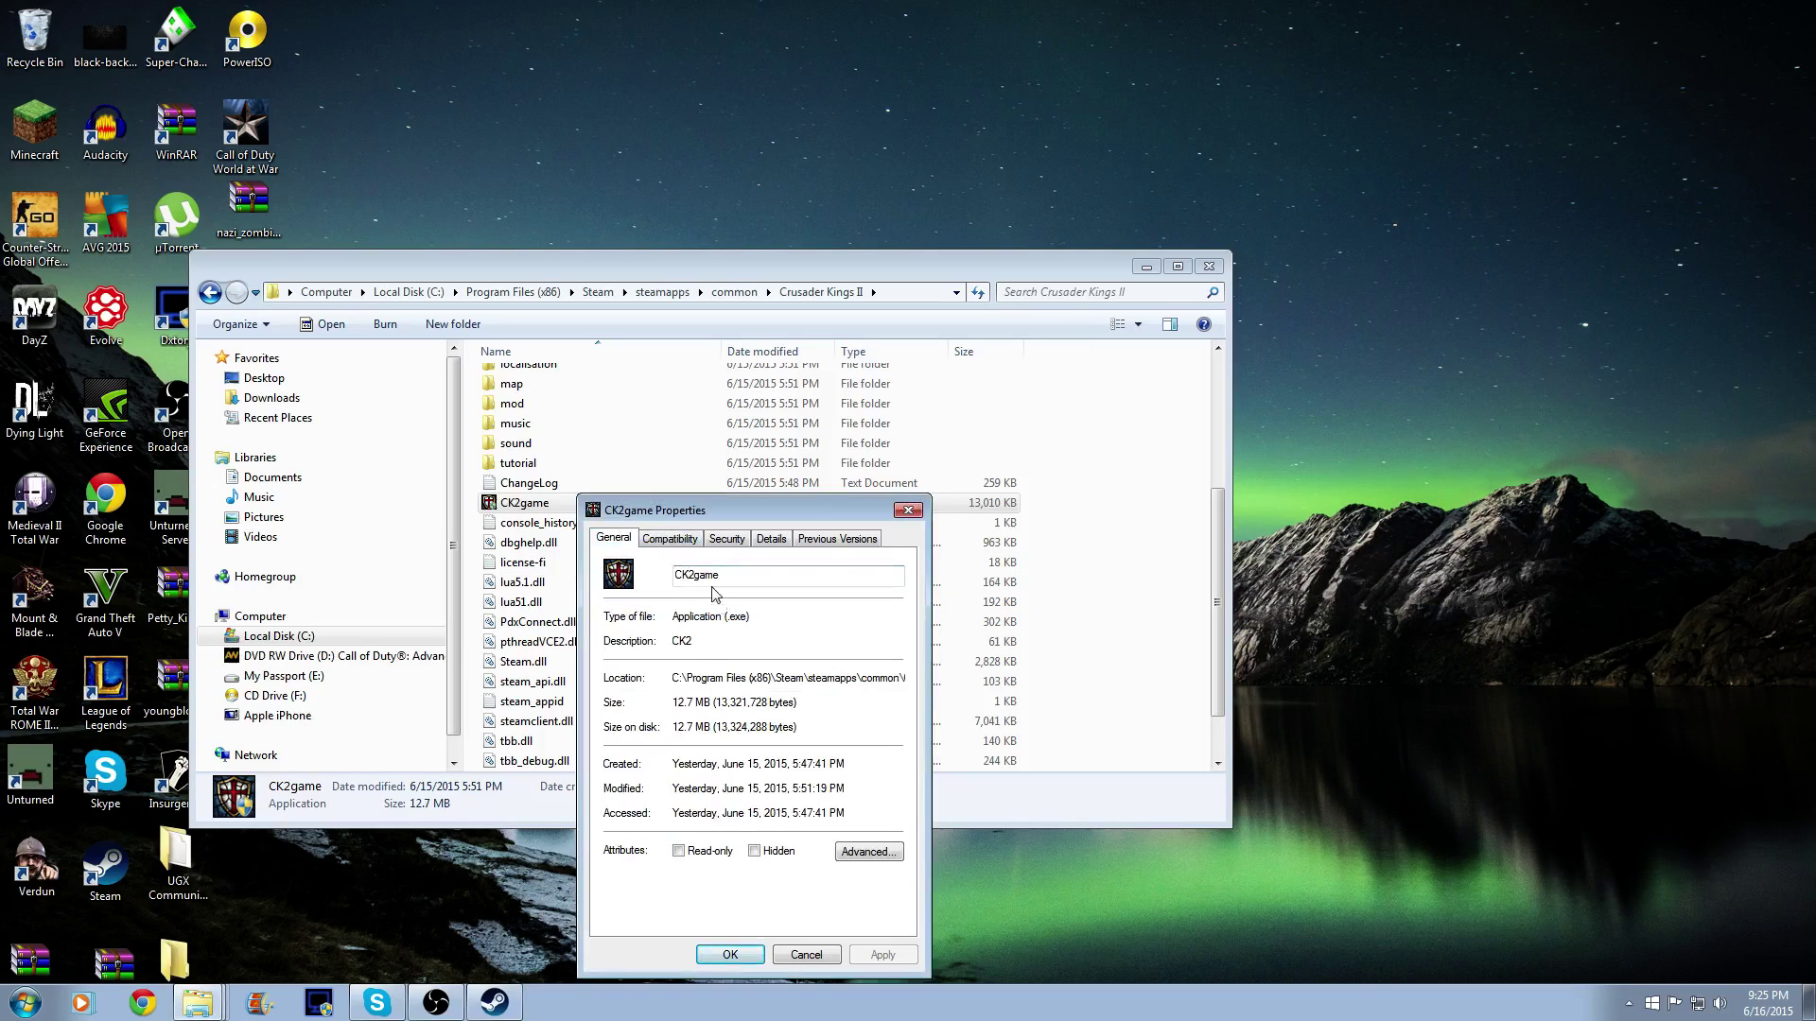
{"action": "left_click", "coordinate": [674, 539]}
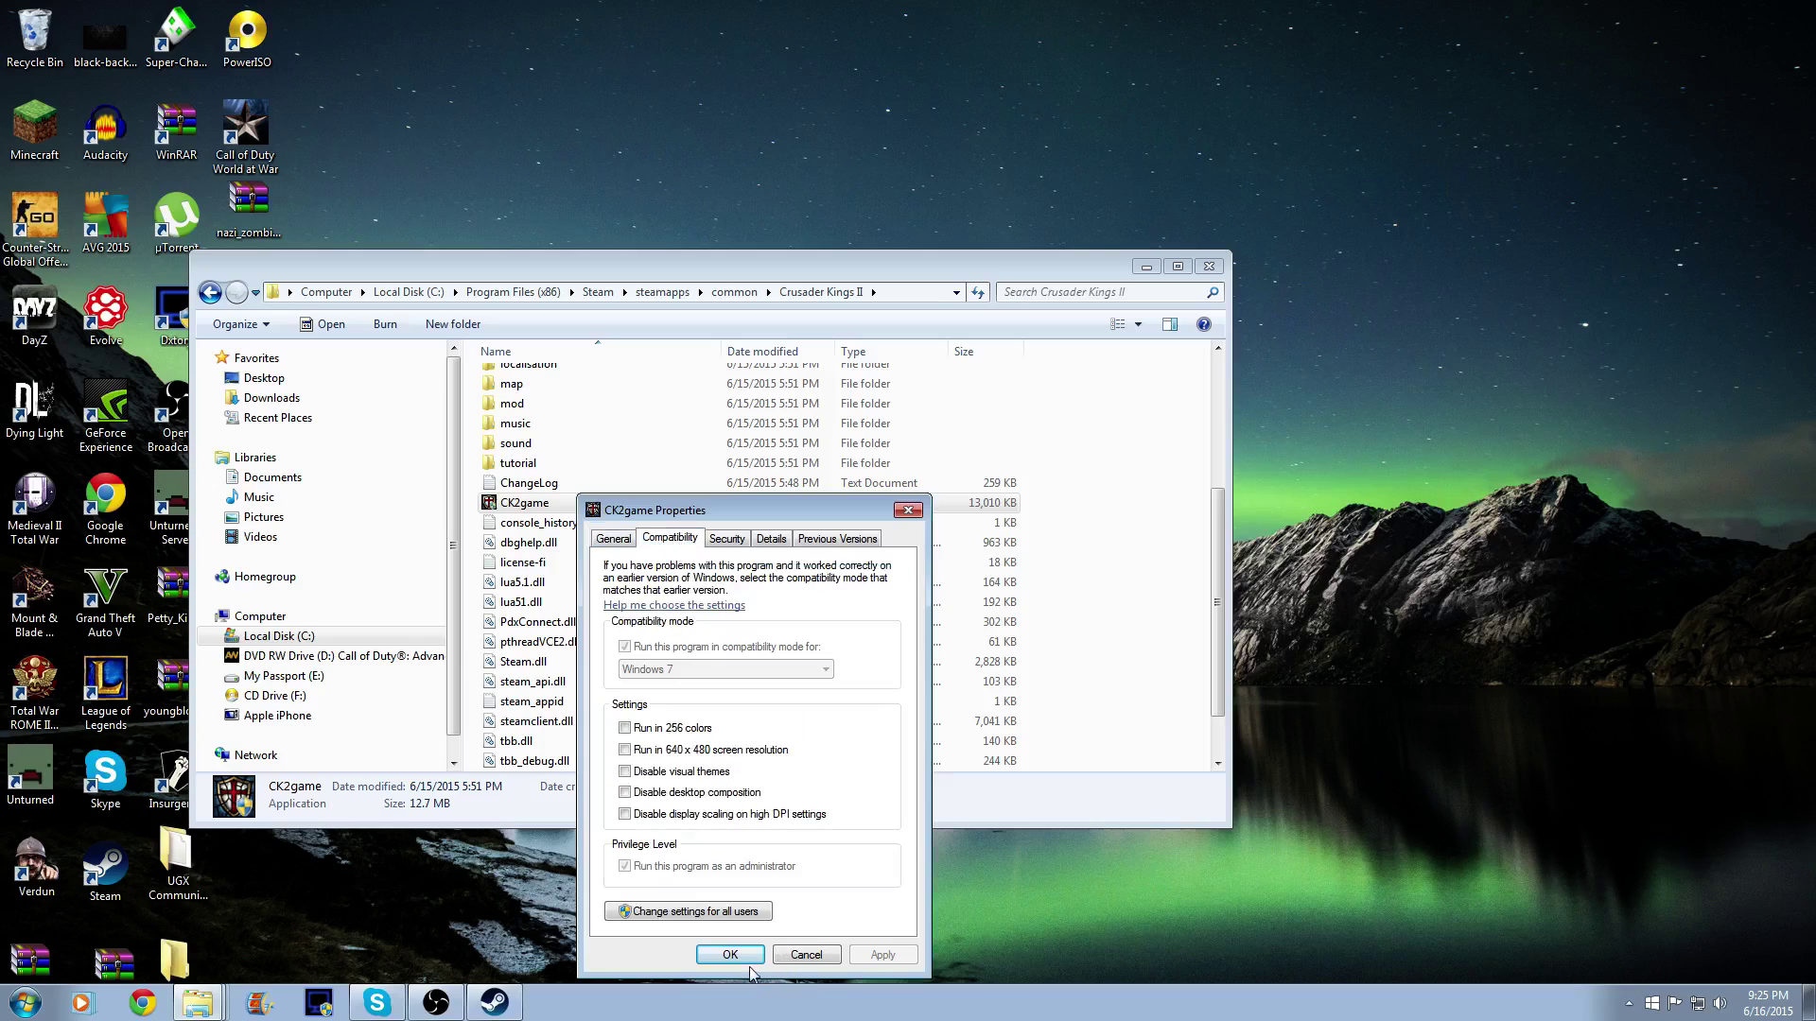
For all users, keep Windows 7 compatibility mode with Run as administrator, then apply and confirm
{"action": "left_click", "coordinate": [665, 911]}
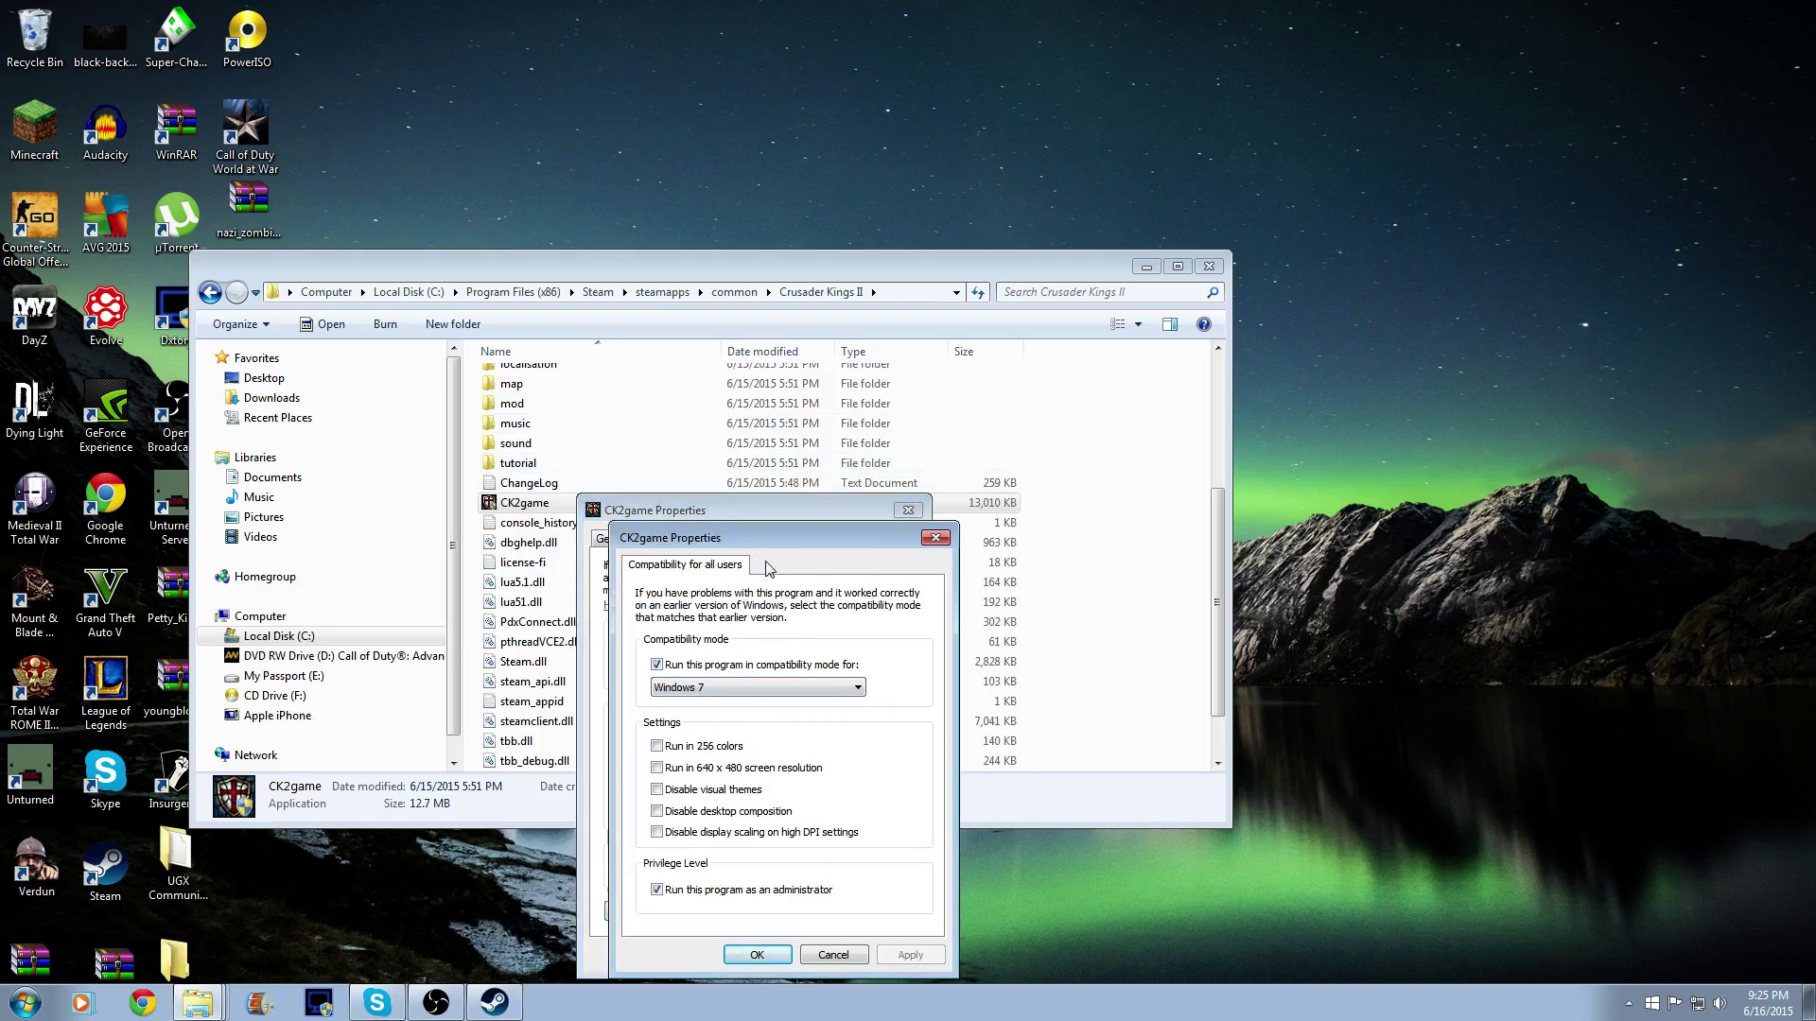
{"action": "left_click_drag", "start_coordinate": [757, 543], "coordinate": [1103, 526]}
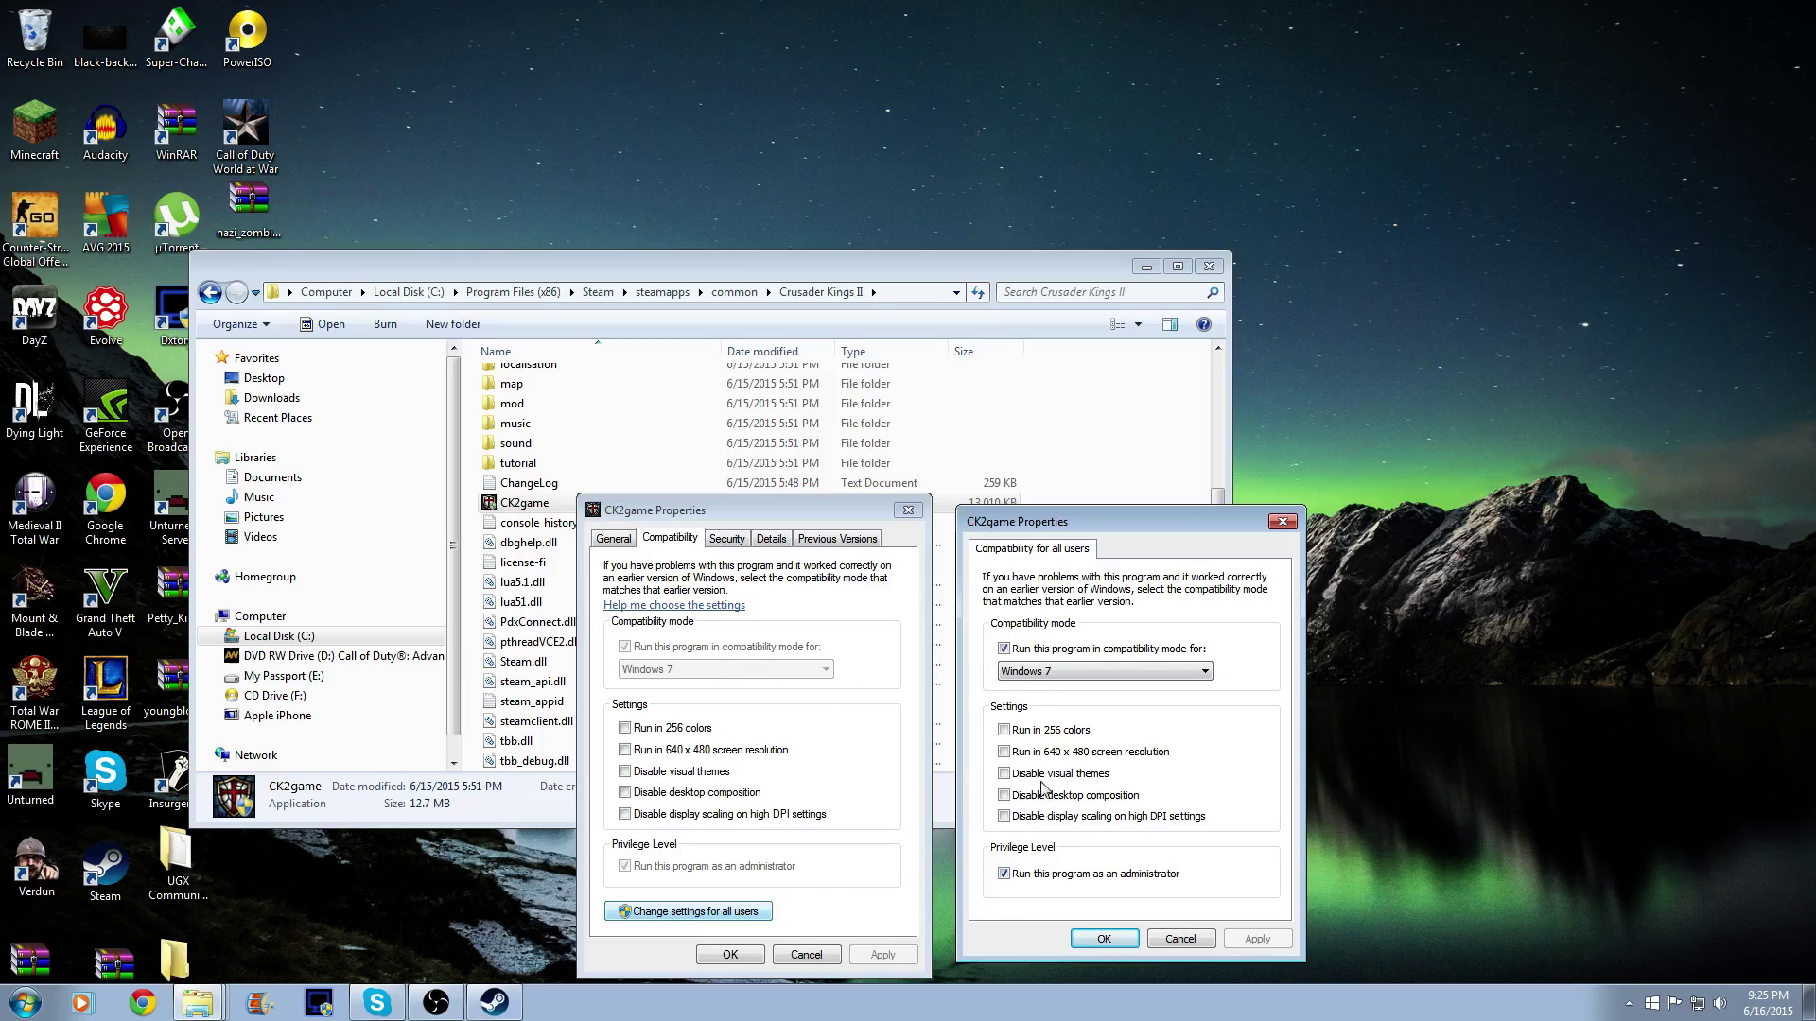
{"action": "left_click", "coordinate": [1004, 649]}
{"action": "left_click", "coordinate": [1003, 649]}
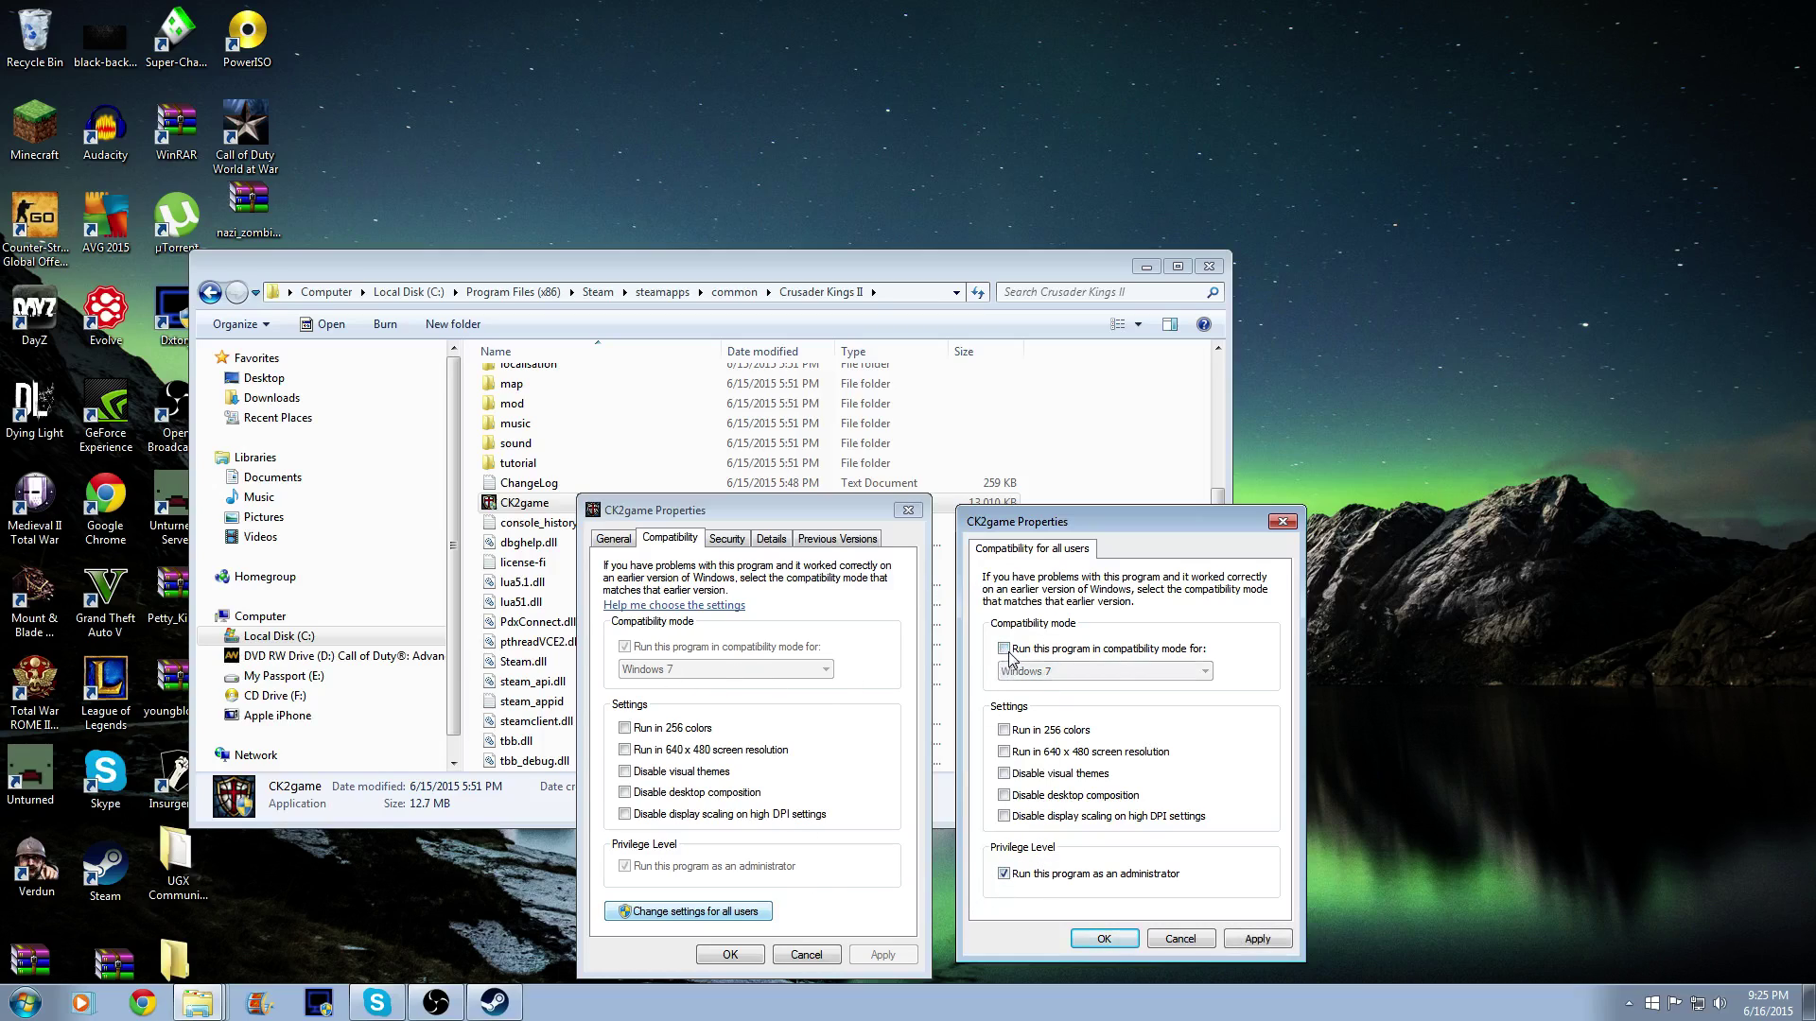
{"action": "left_click", "coordinate": [1041, 671]}
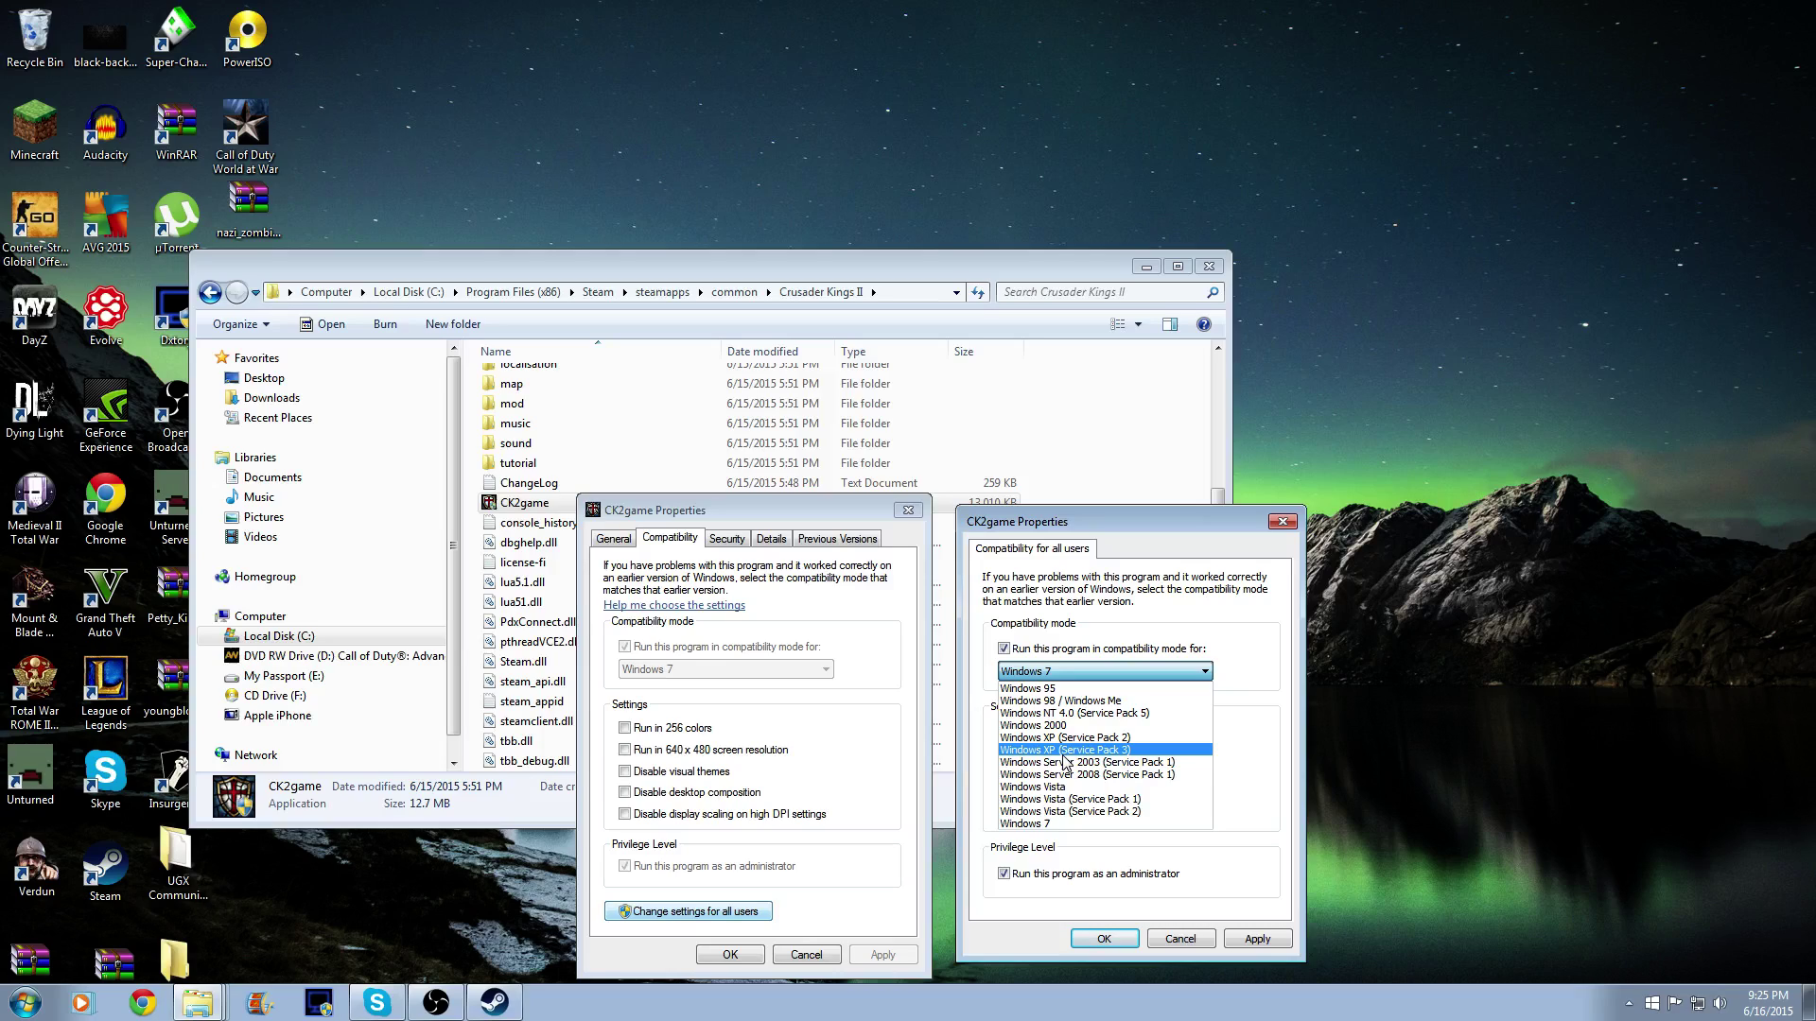
{"action": "left_click", "coordinate": [1060, 824]}
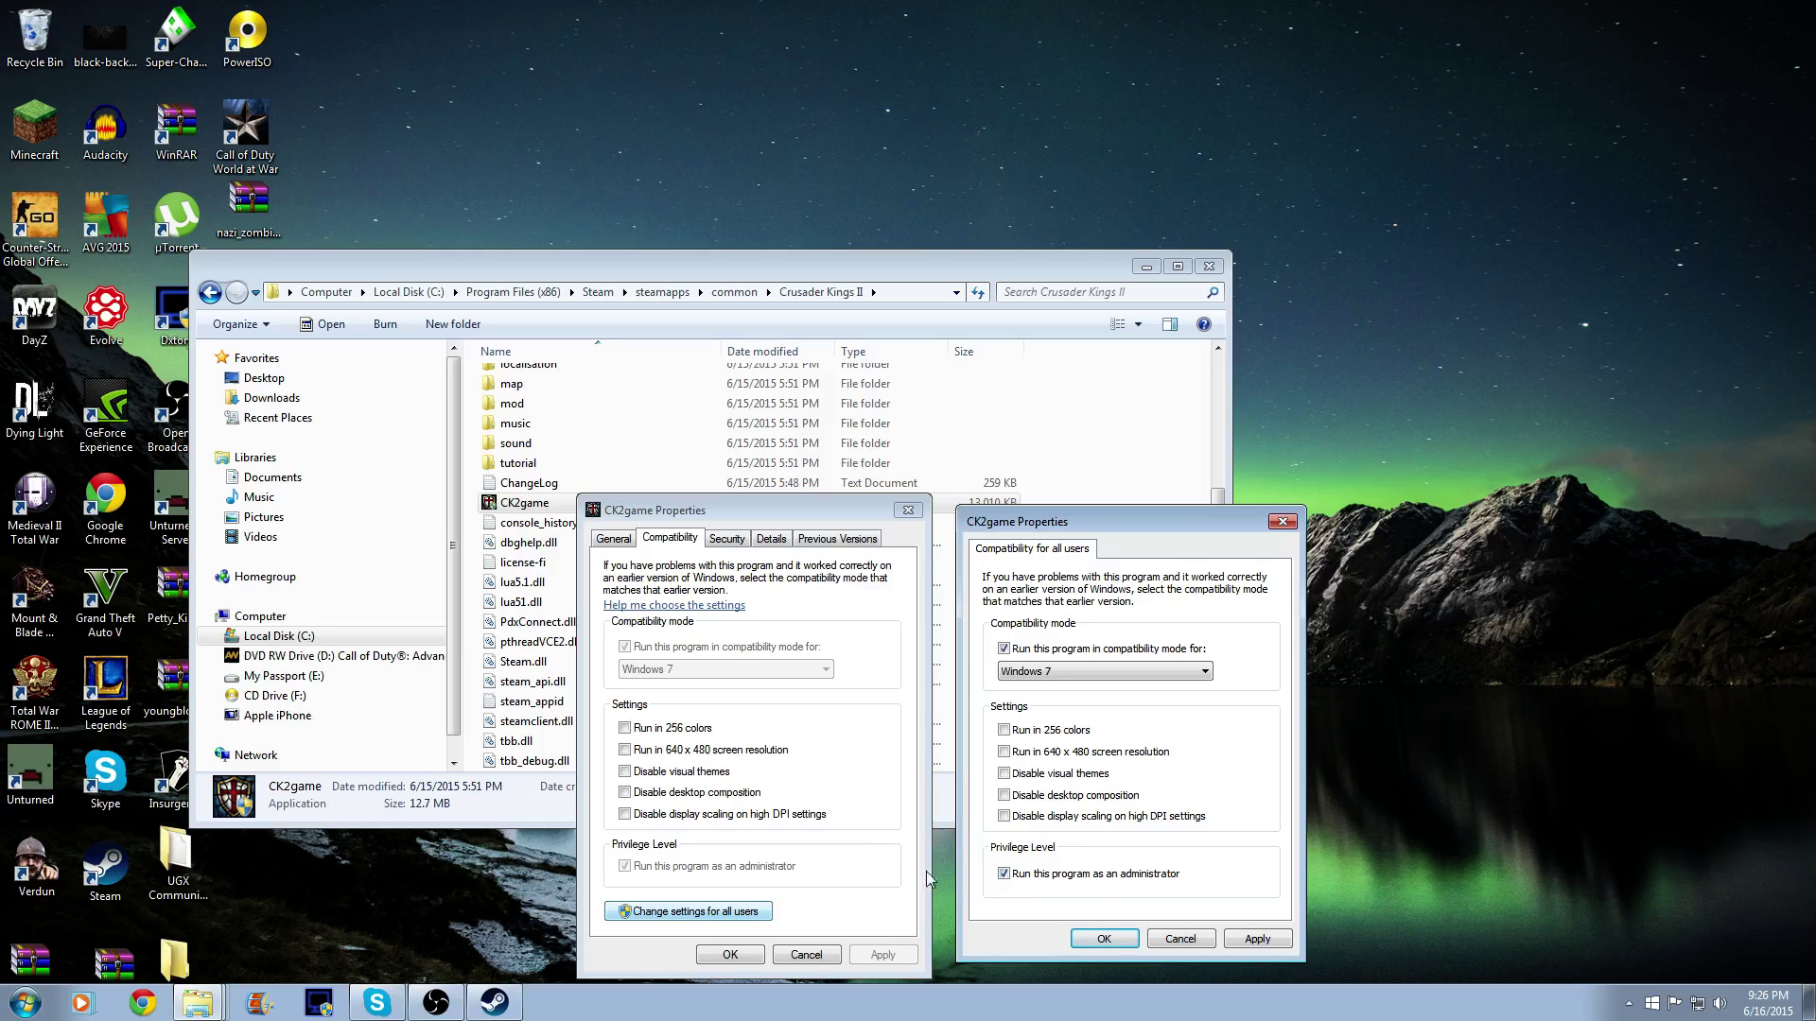
{"action": "left_click", "coordinate": [1254, 939]}
{"action": "left_click", "coordinate": [1103, 939]}
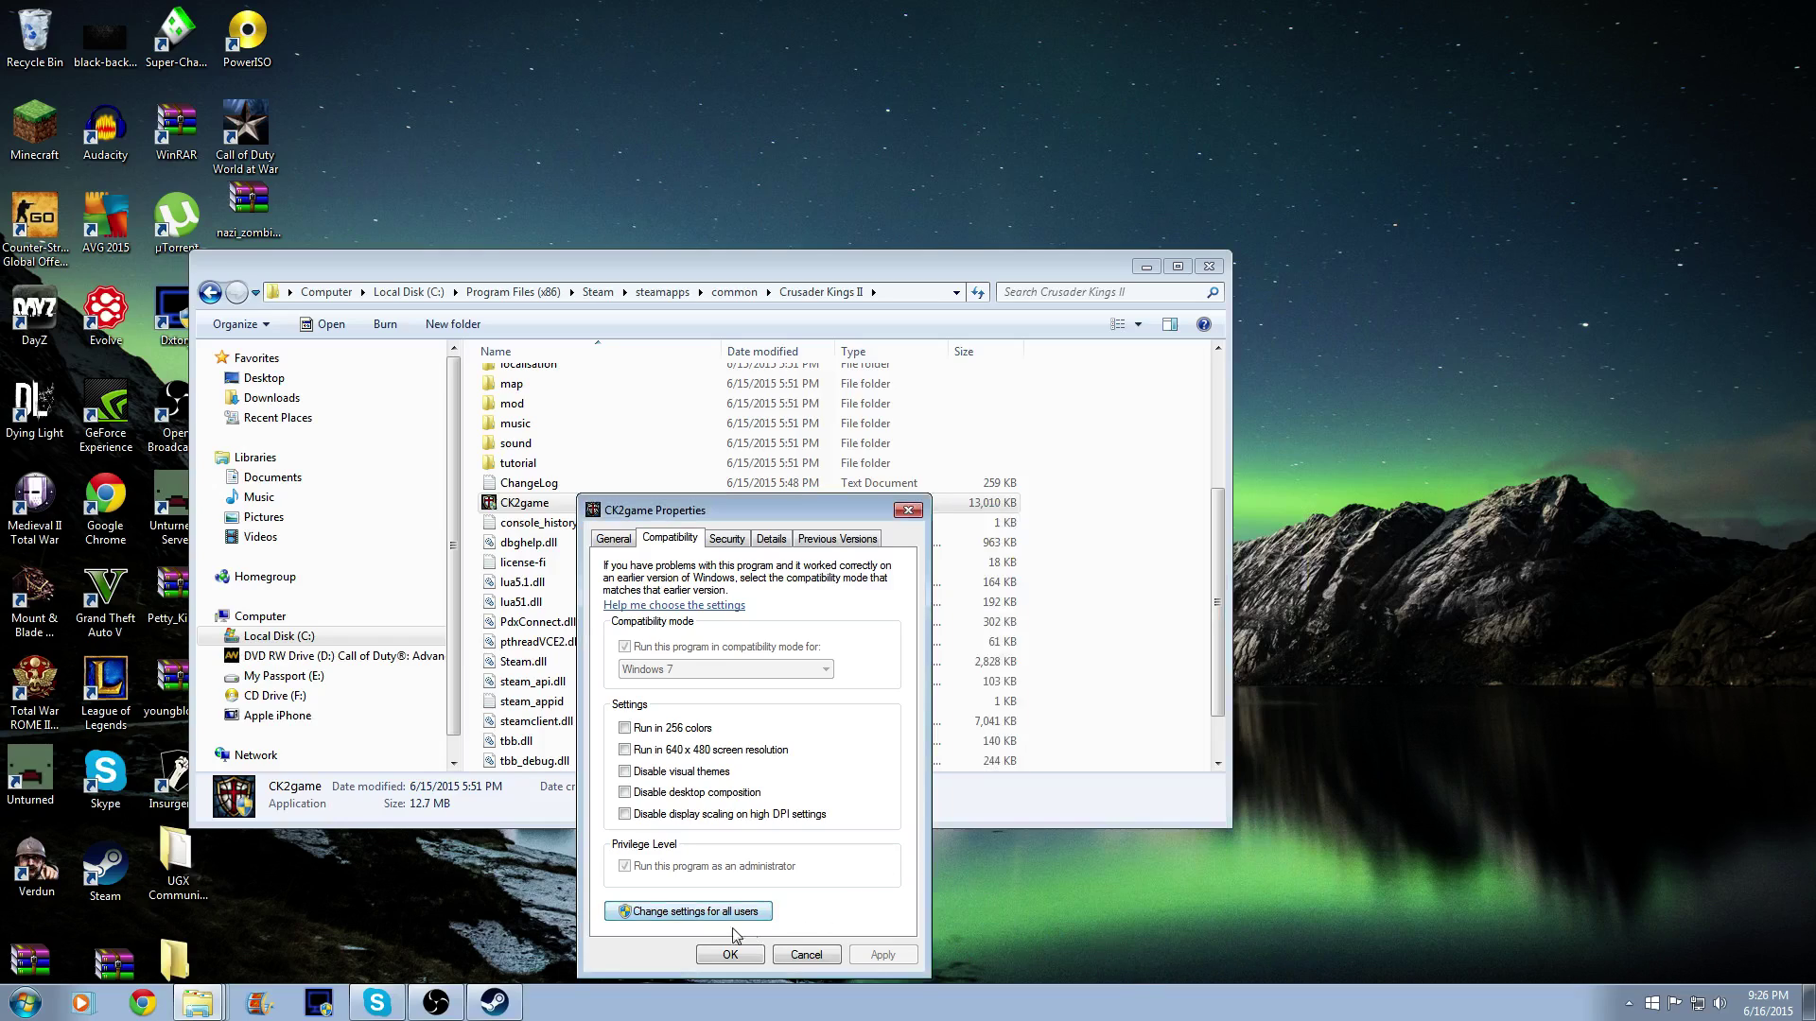
Close CK2game Properties and Explorer, then snap the Crusader Kings II shortcut into the icon grid
{"action": "left_click", "coordinate": [728, 955]}
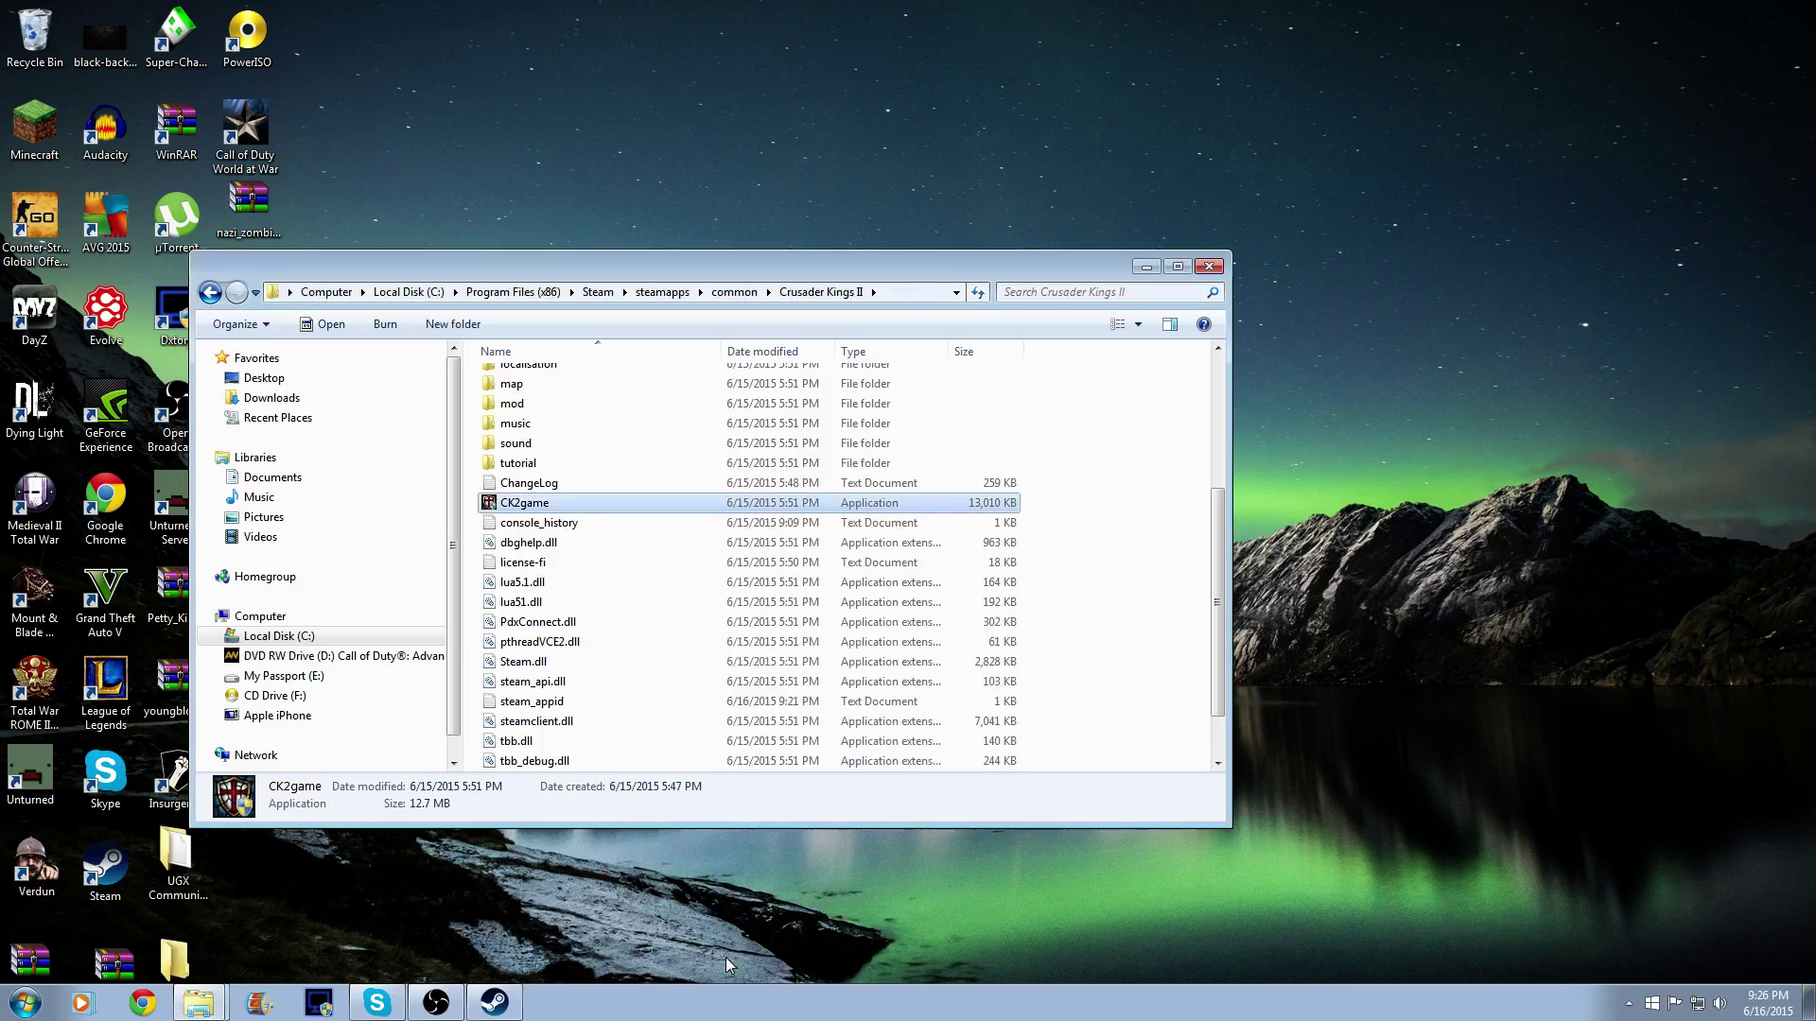
{"action": "left_click", "coordinate": [1210, 268]}
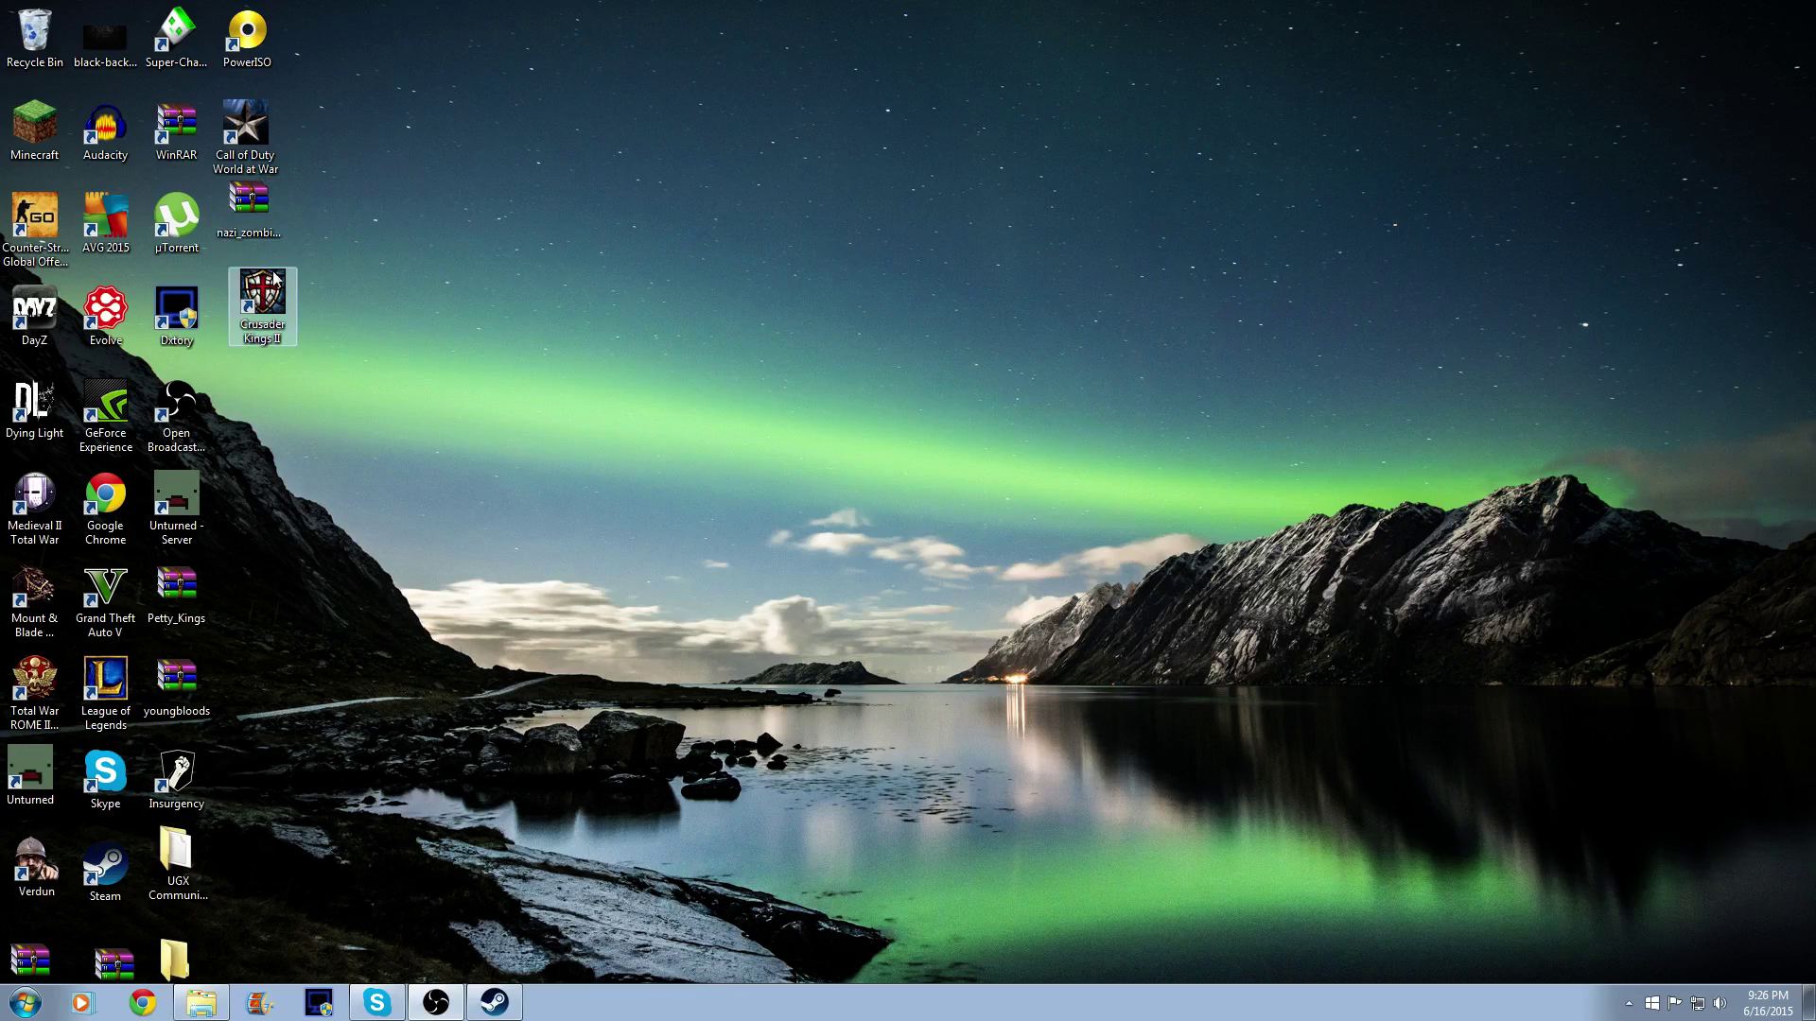
{"action": "left_click_drag", "start_coordinate": [272, 291], "coordinate": [253, 275]}
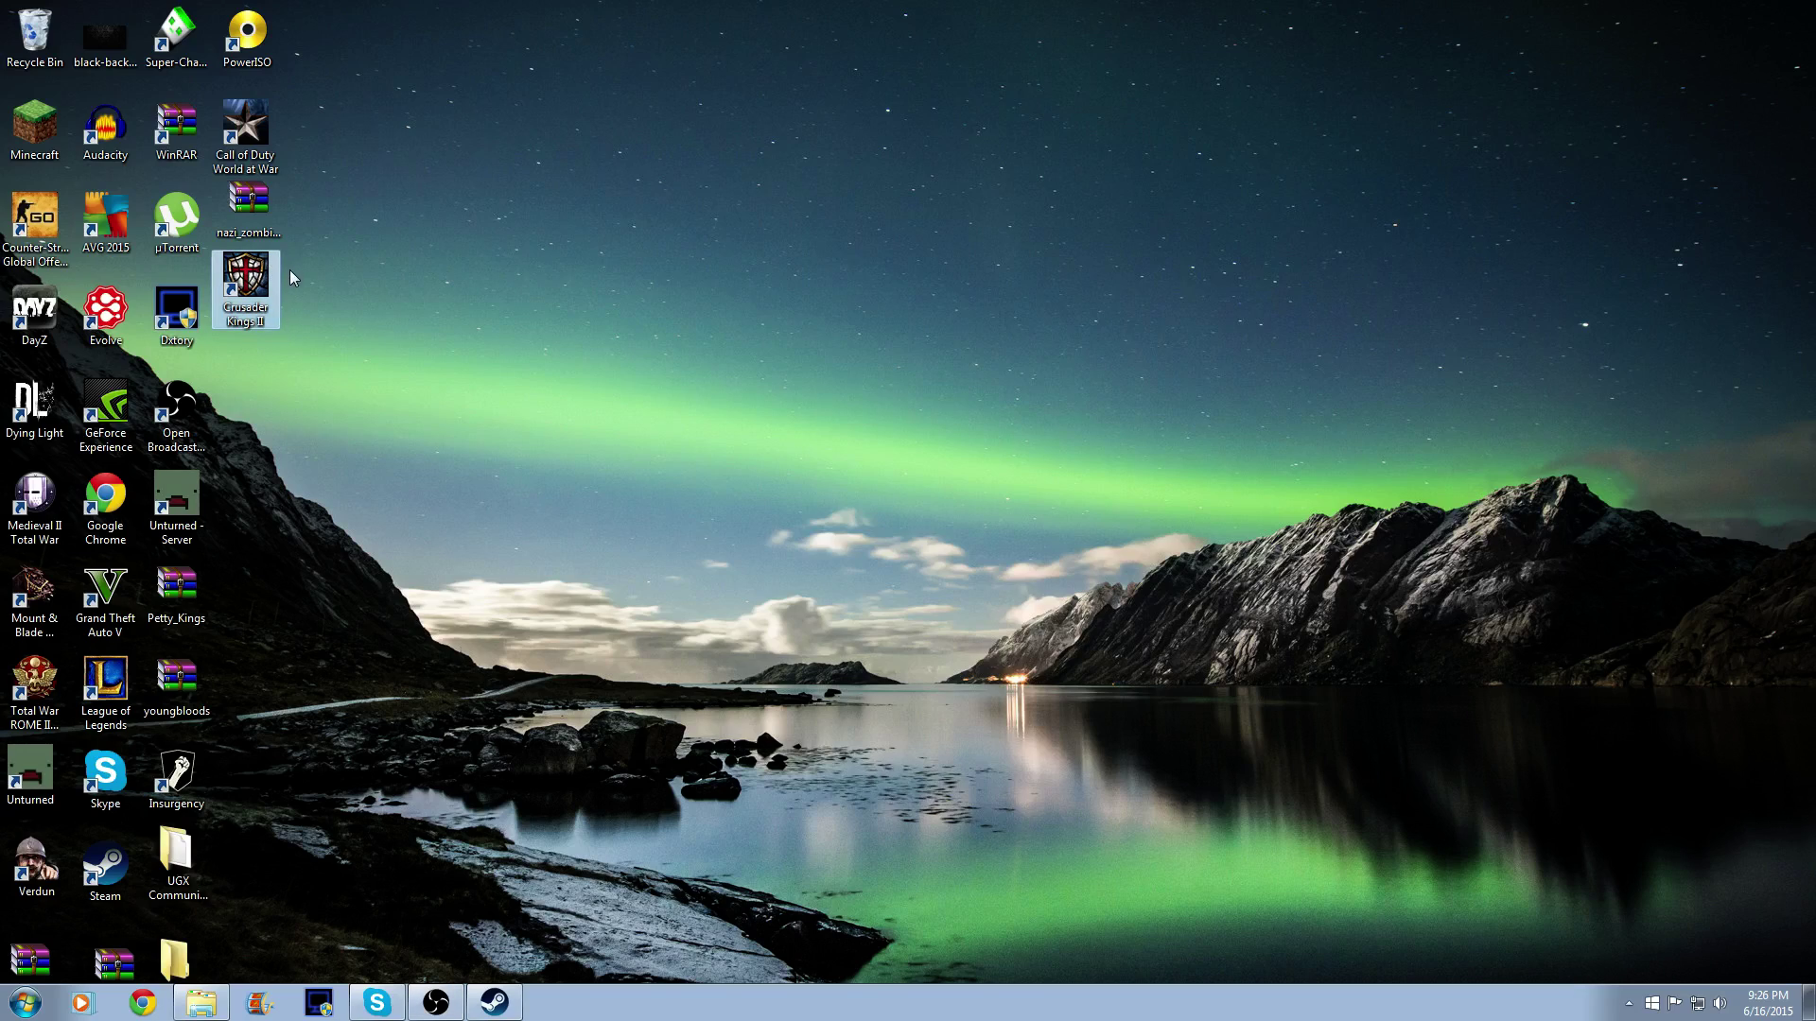
{"action": "left_click", "coordinate": [325, 273]}
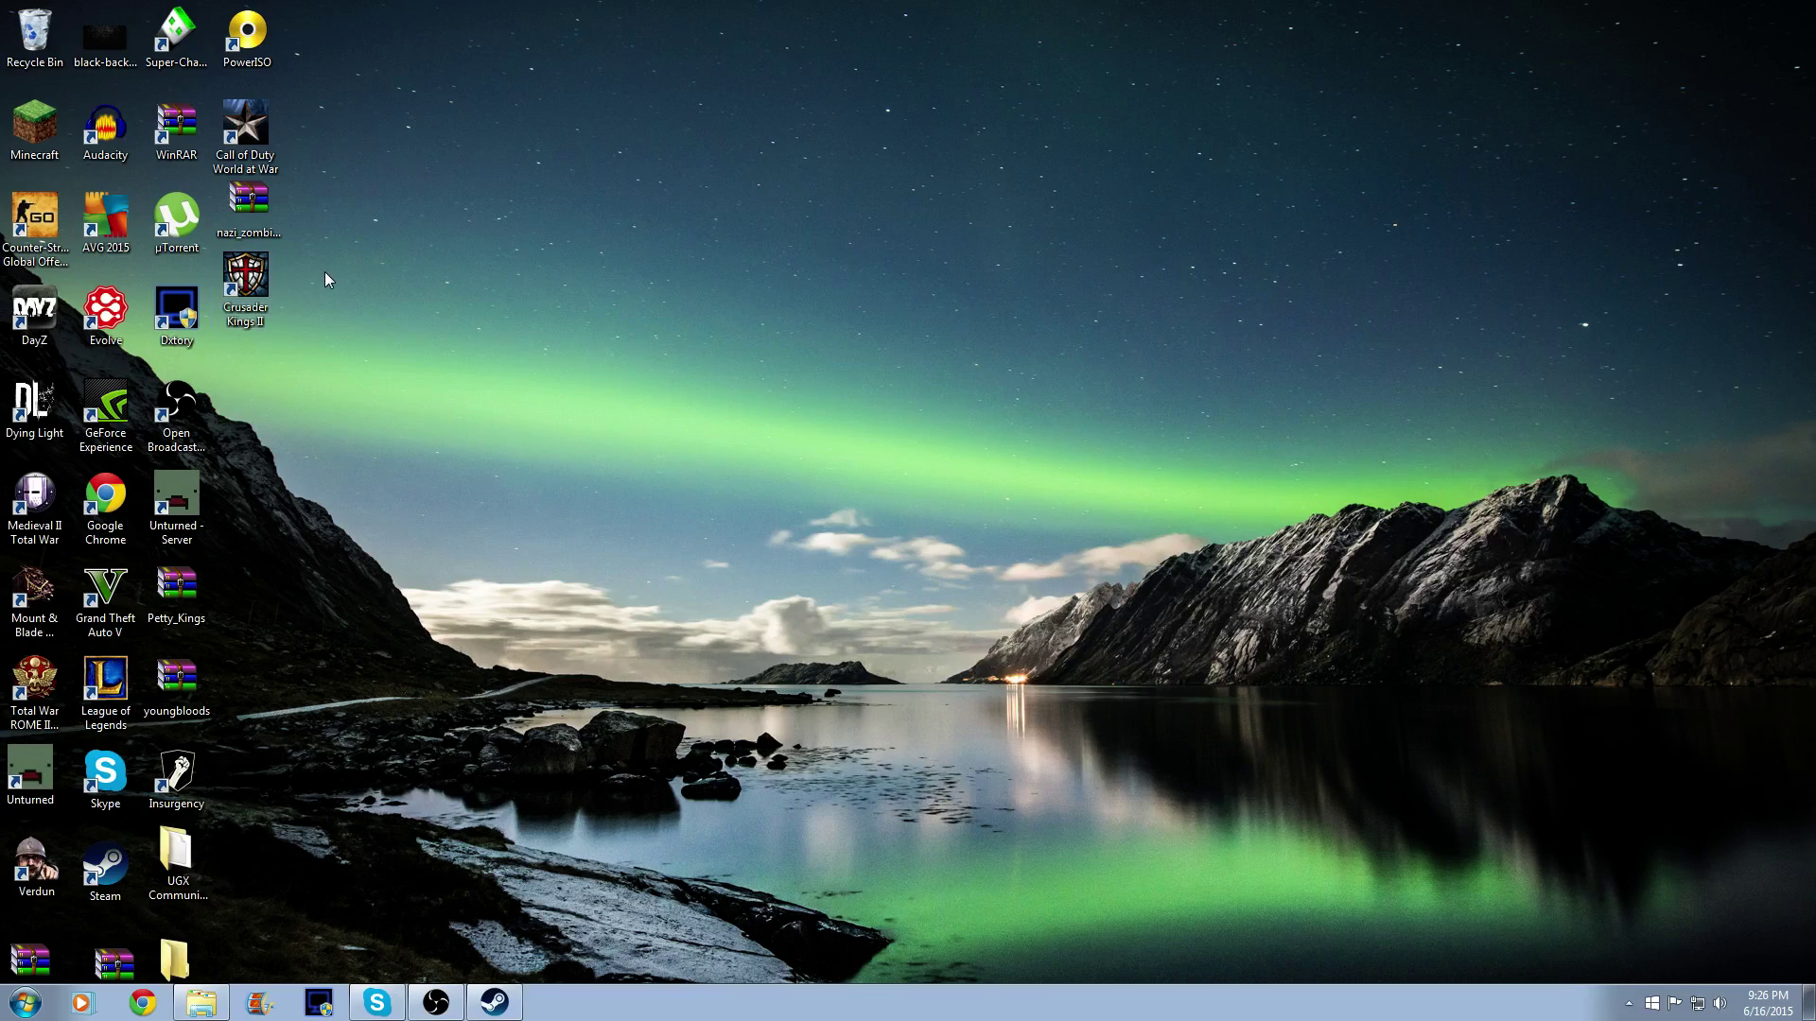